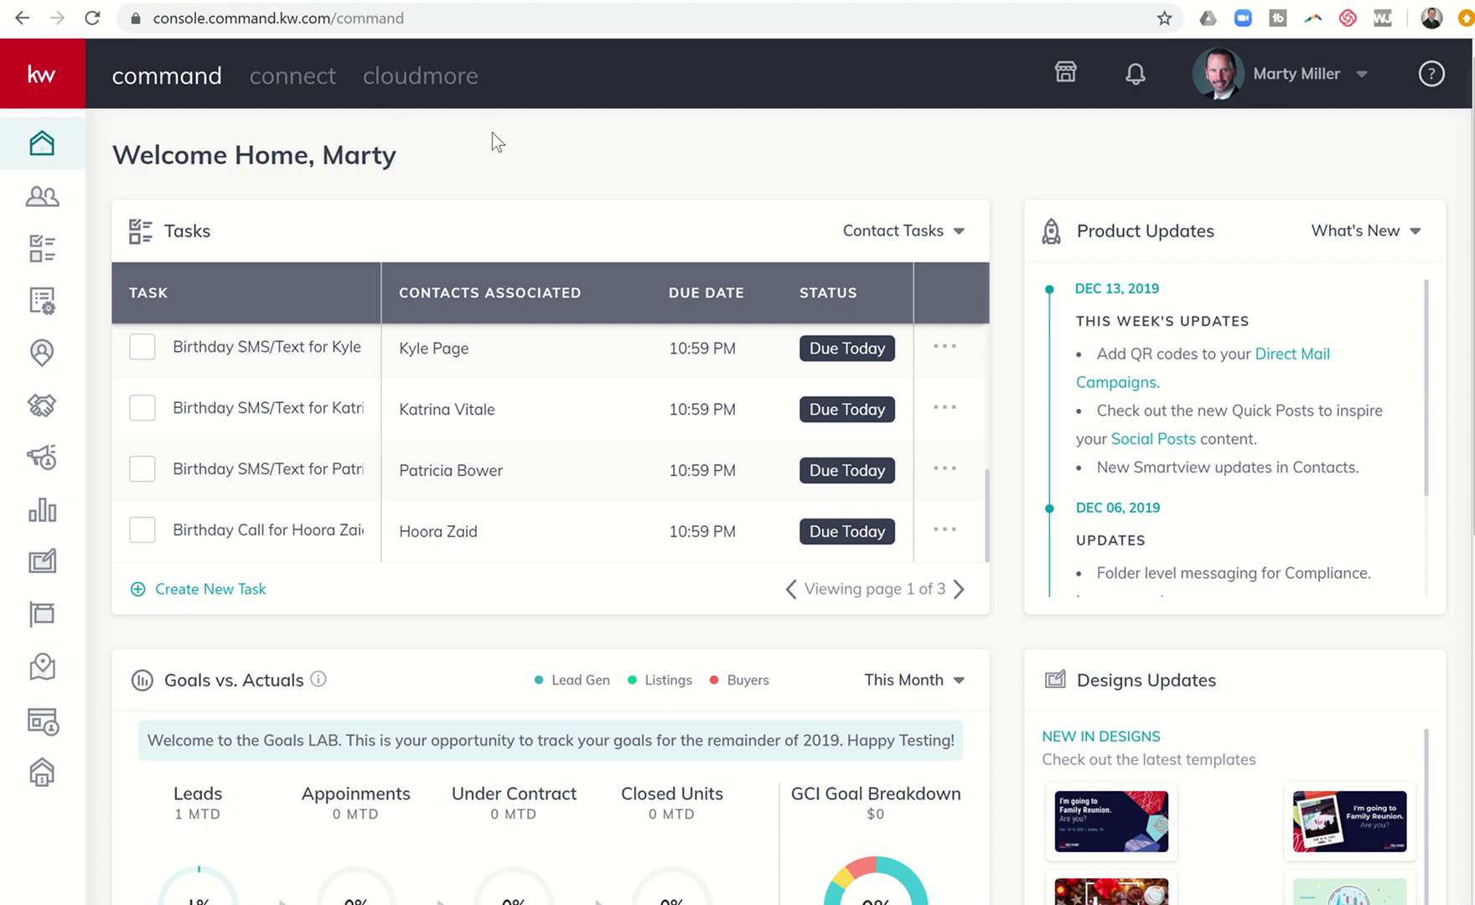
- Show the Listings pipeline's Appointment stage board with its single REO listing card
{"action": "left_click", "coordinate": [289, 2]}
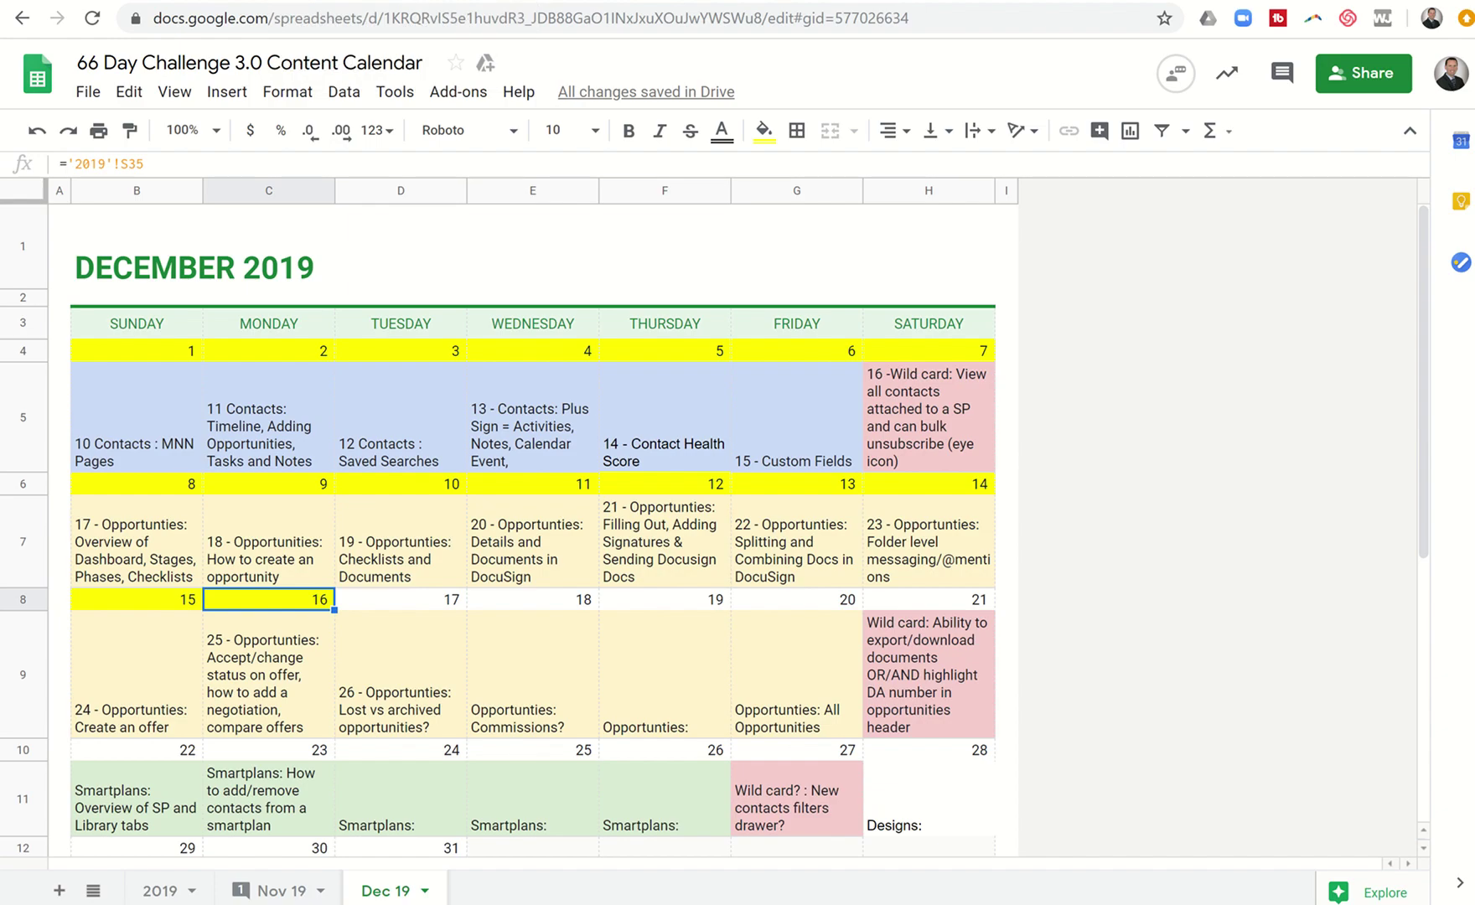
{"action": "left_click", "coordinate": [1100, 2]}
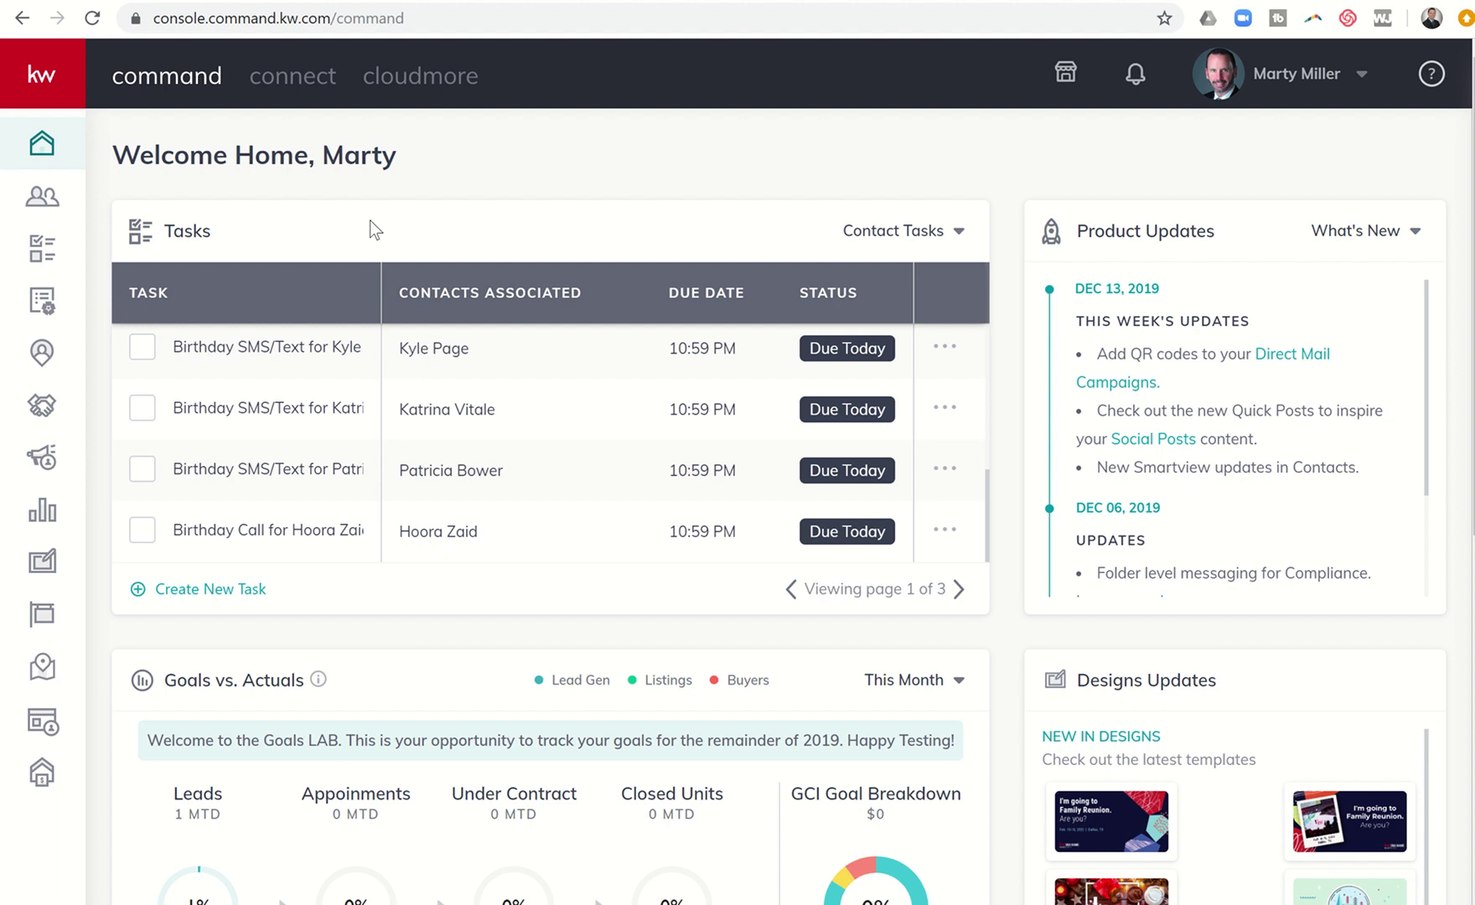
{"action": "left_click", "coordinate": [43, 406]}
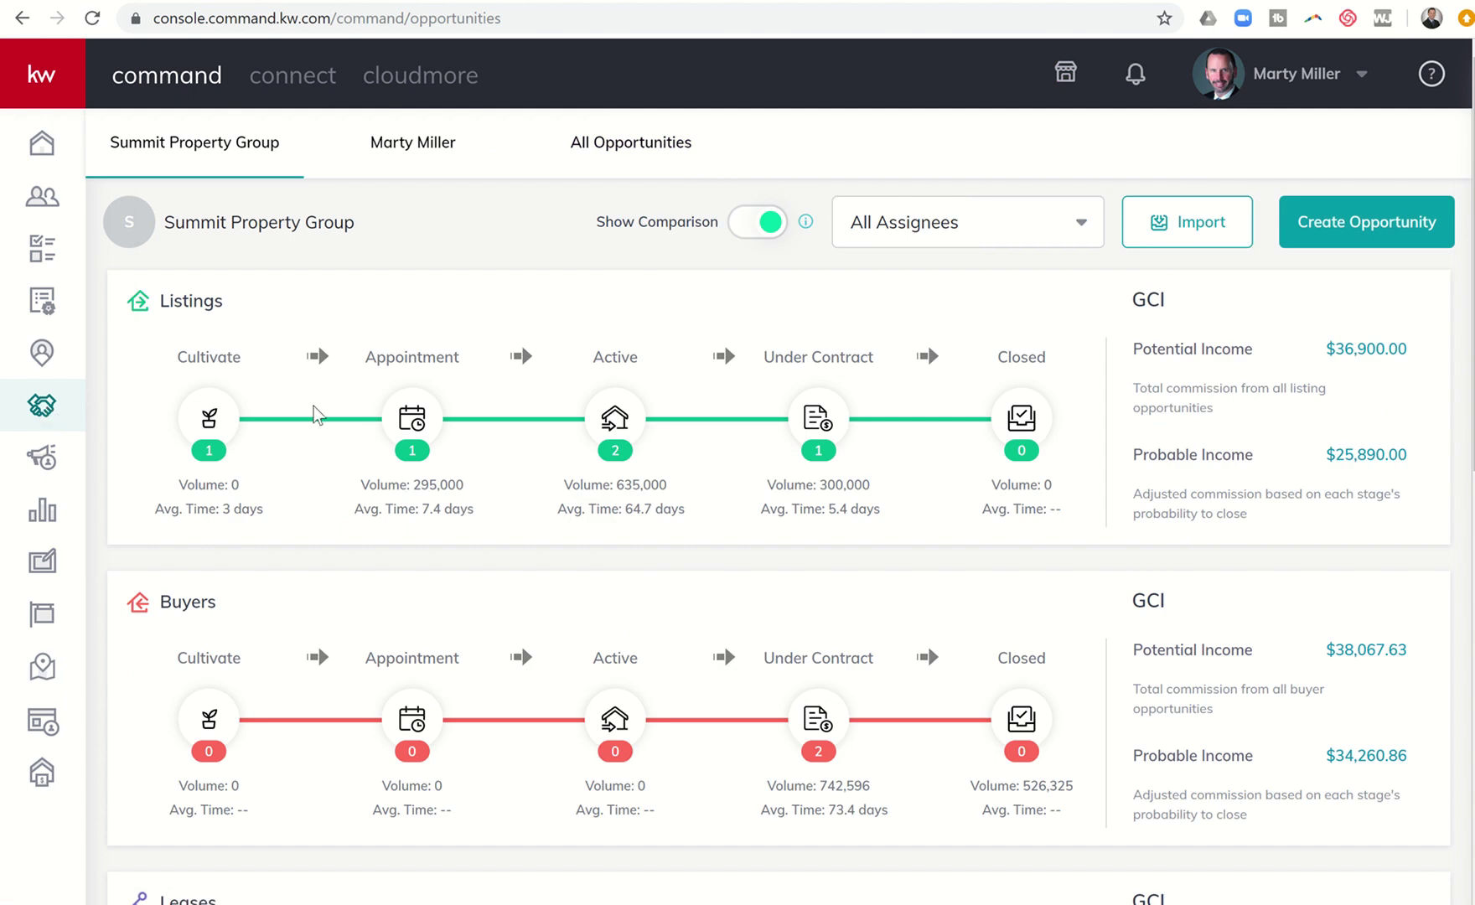
{"action": "left_click", "coordinate": [417, 369]}
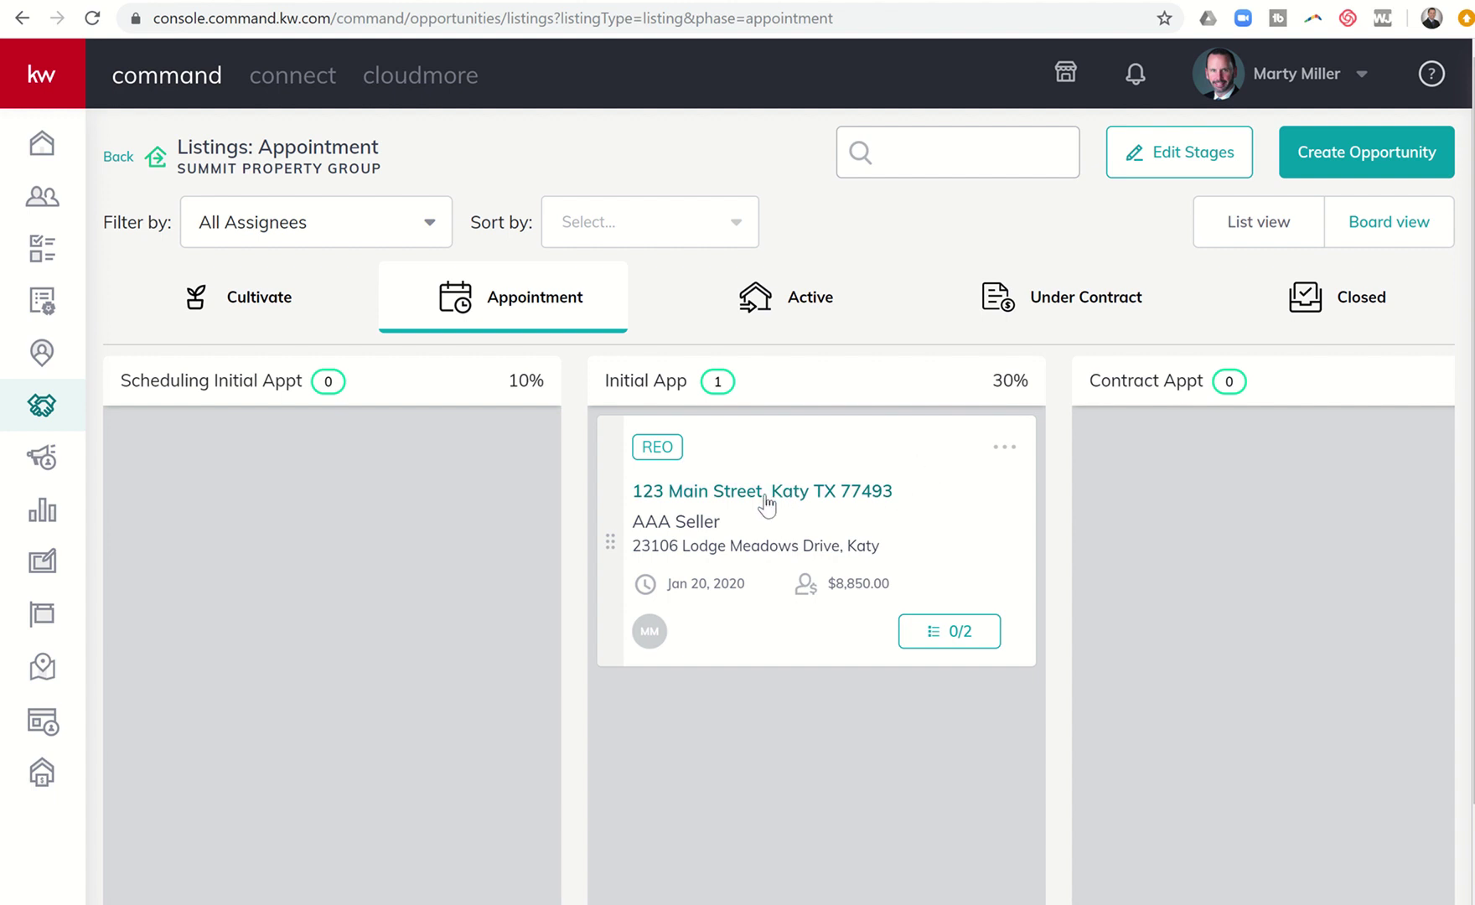
- Open the REO listing's details and toggle Lost opportunity on and off twice, leaving it unmarked
{"action": "left_click", "coordinate": [768, 495]}
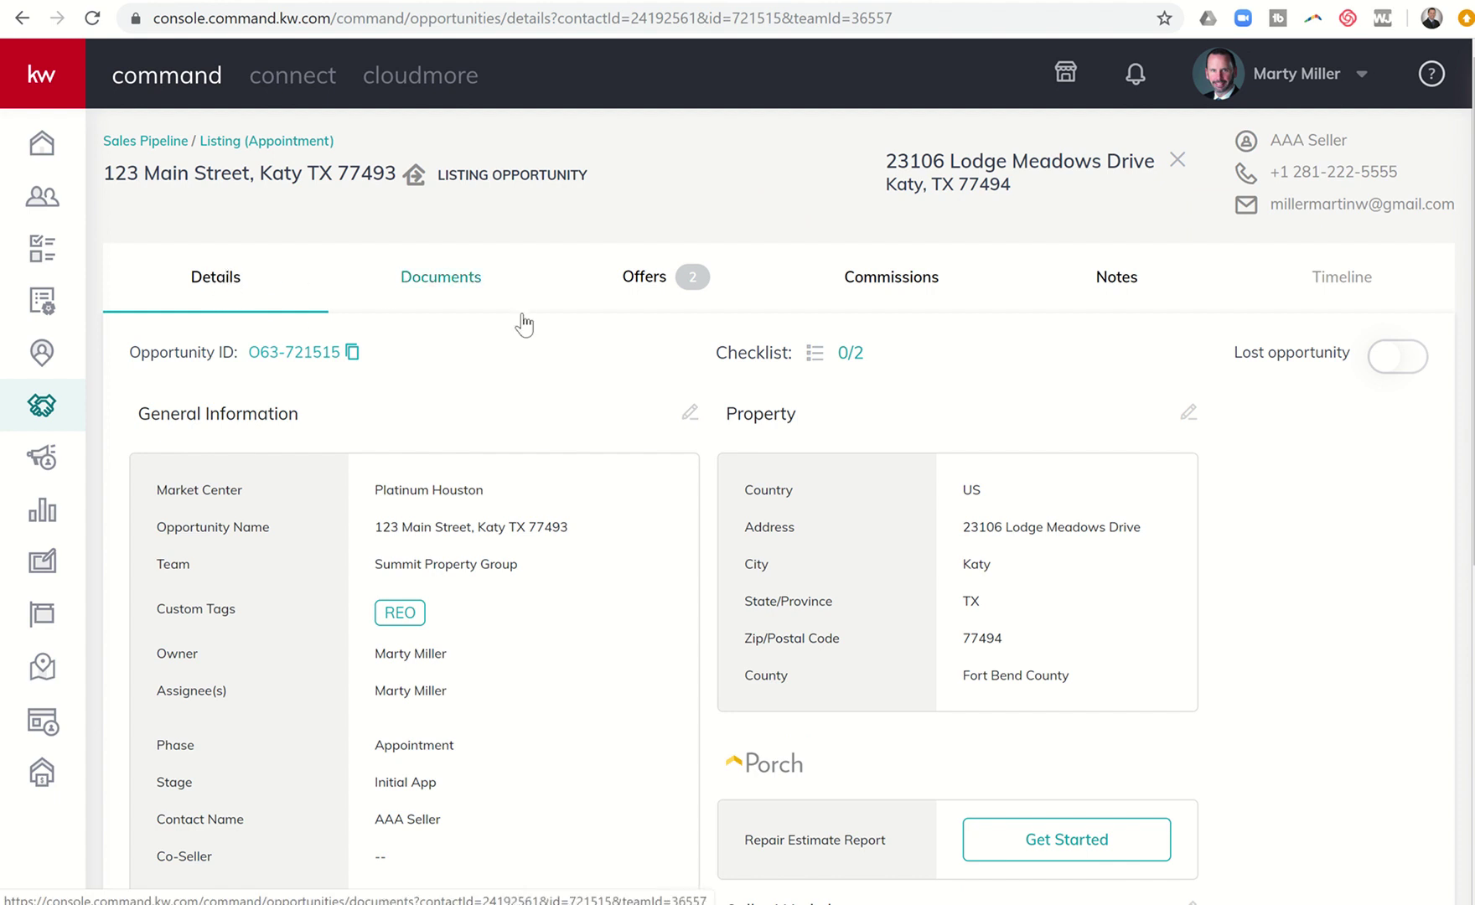
{"action": "left_click", "coordinate": [1404, 369]}
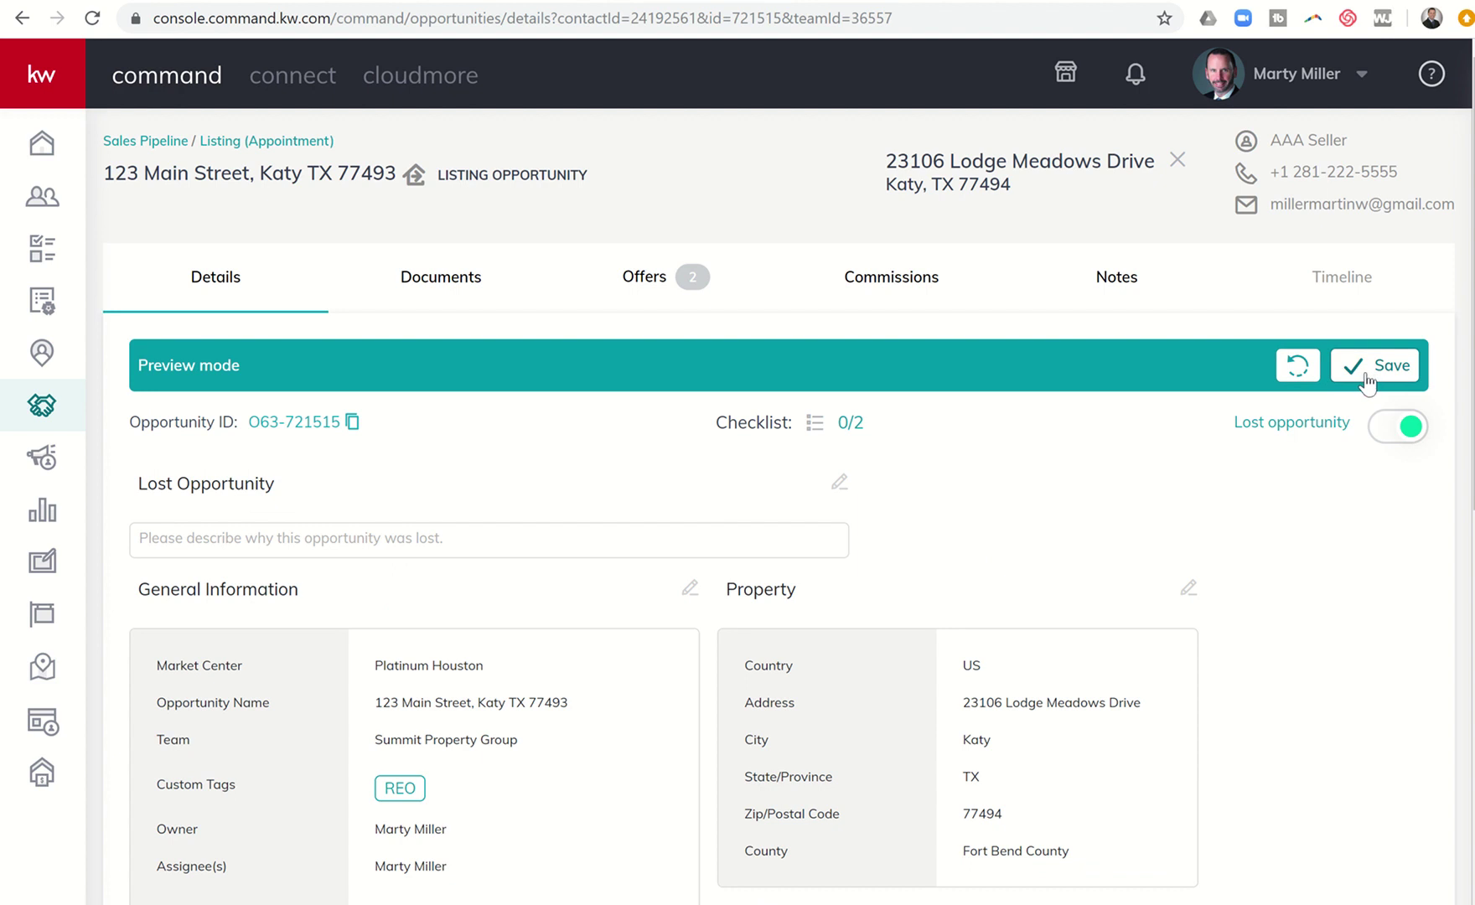
{"action": "left_click", "coordinate": [1298, 366]}
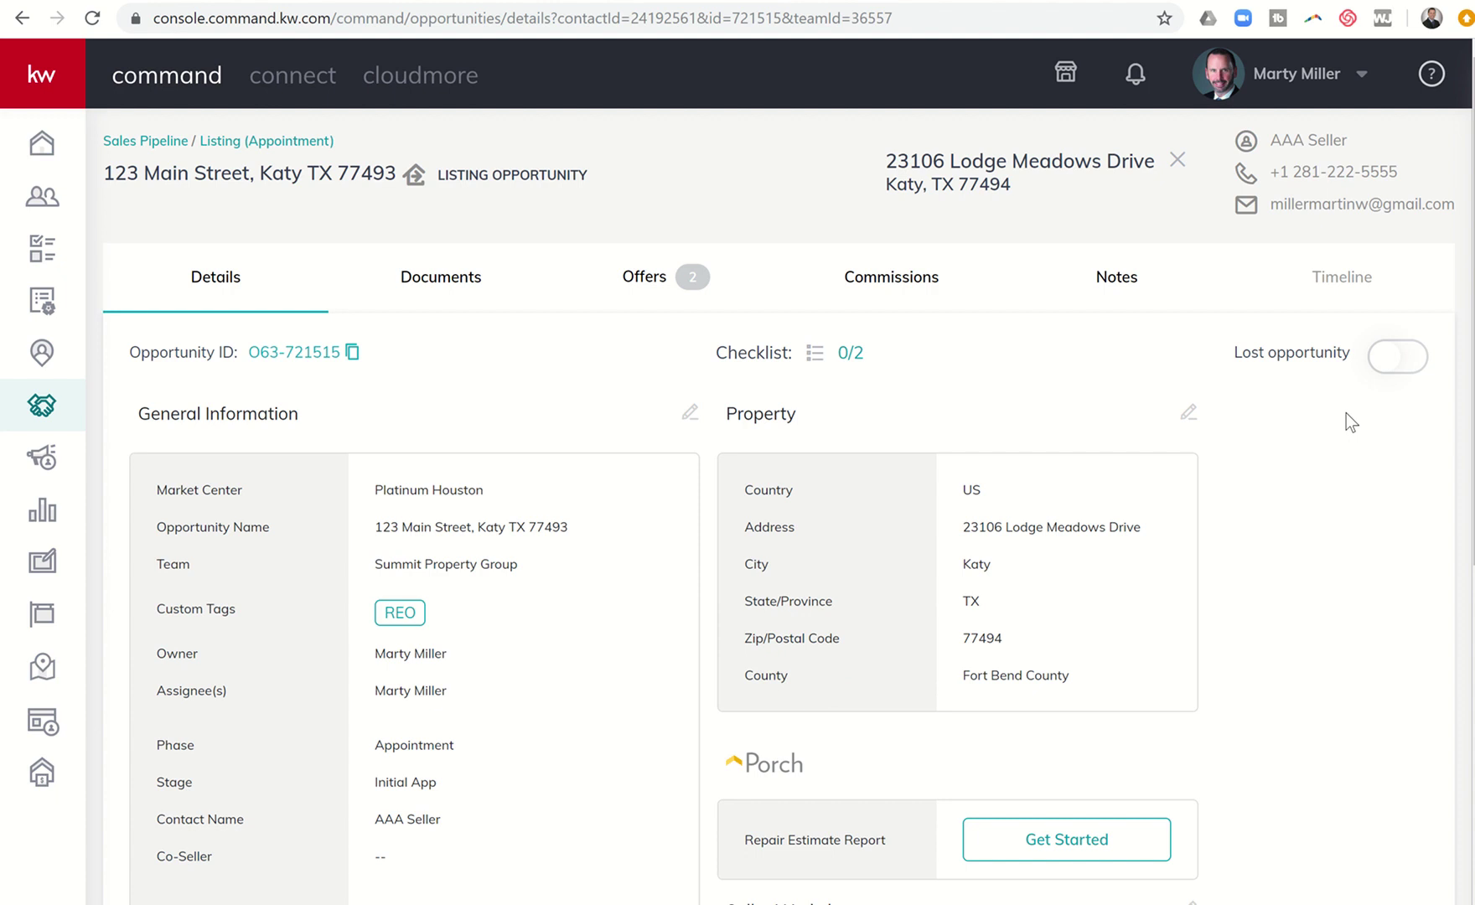
{"action": "left_click", "coordinate": [1389, 360]}
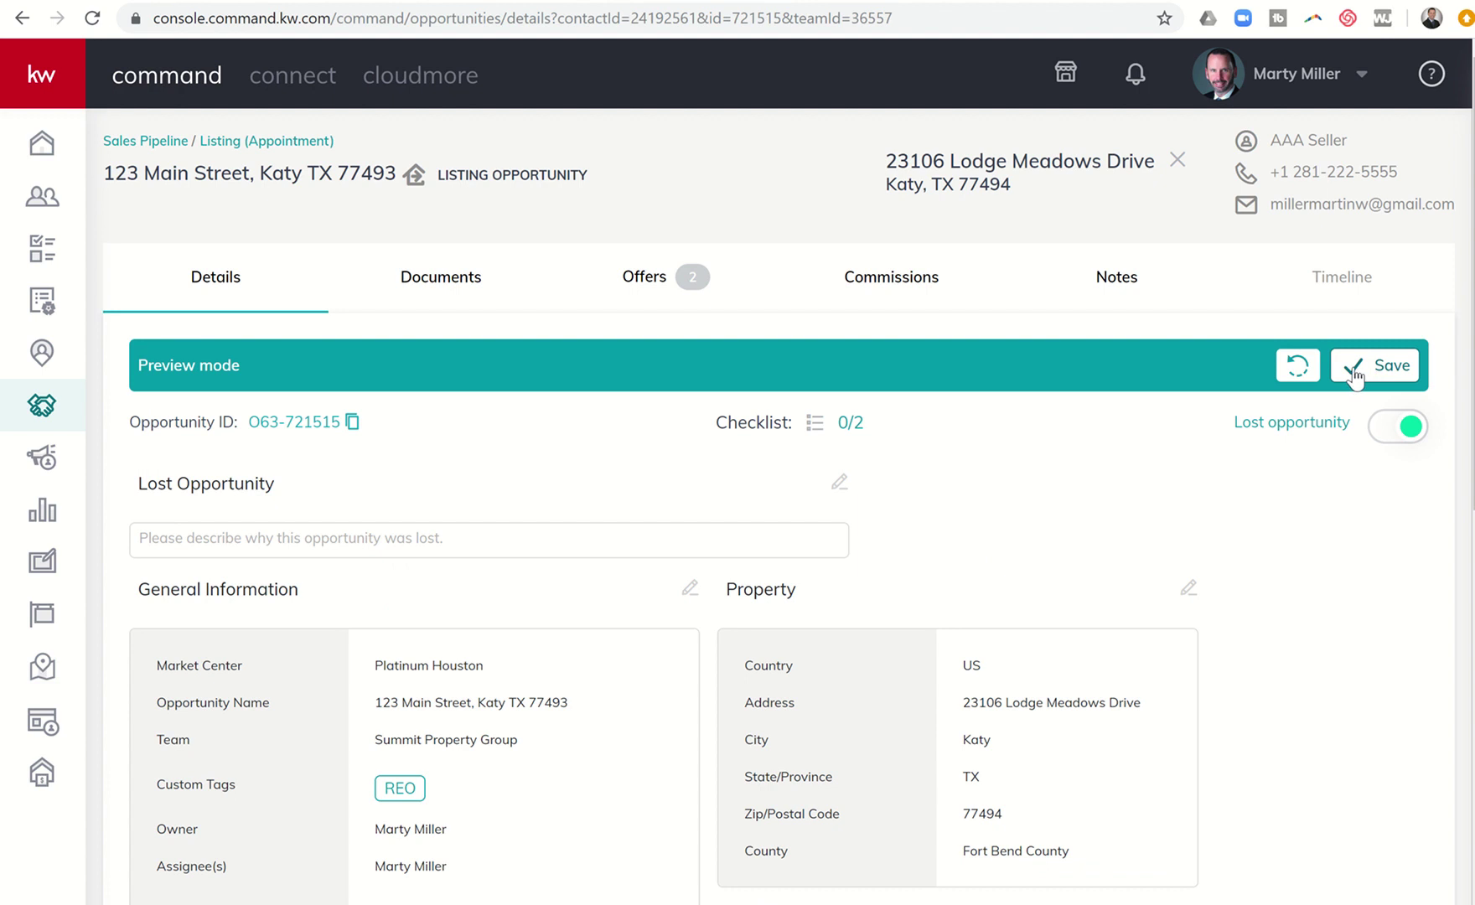
{"action": "left_click", "coordinate": [1297, 367]}
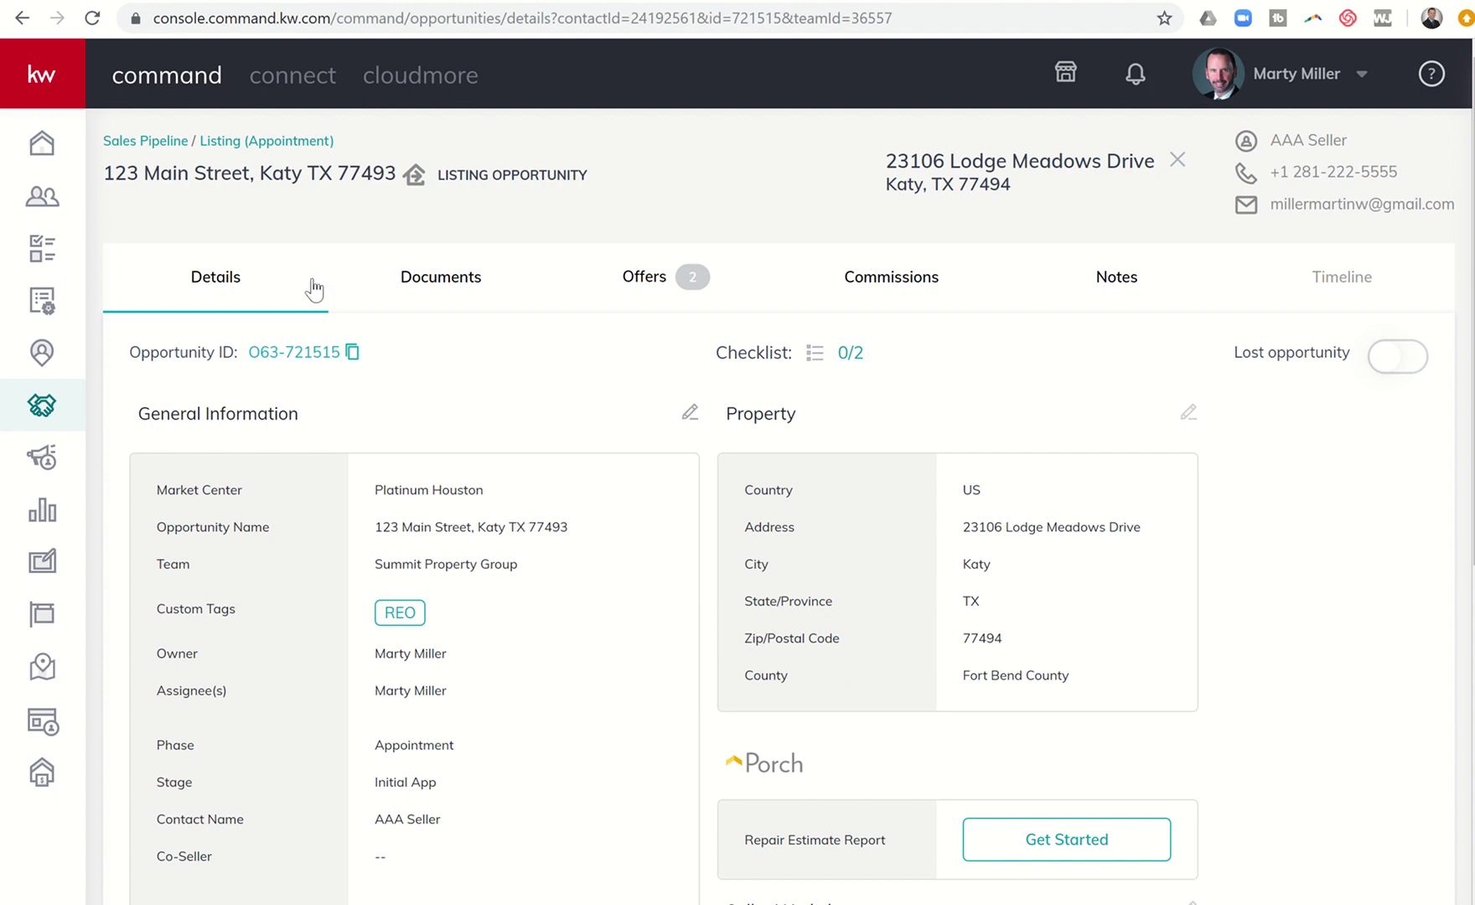
- Return to the Listings Appointment board via the Listing (Appointment) breadcrumb
{"action": "left_click", "coordinate": [248, 142]}
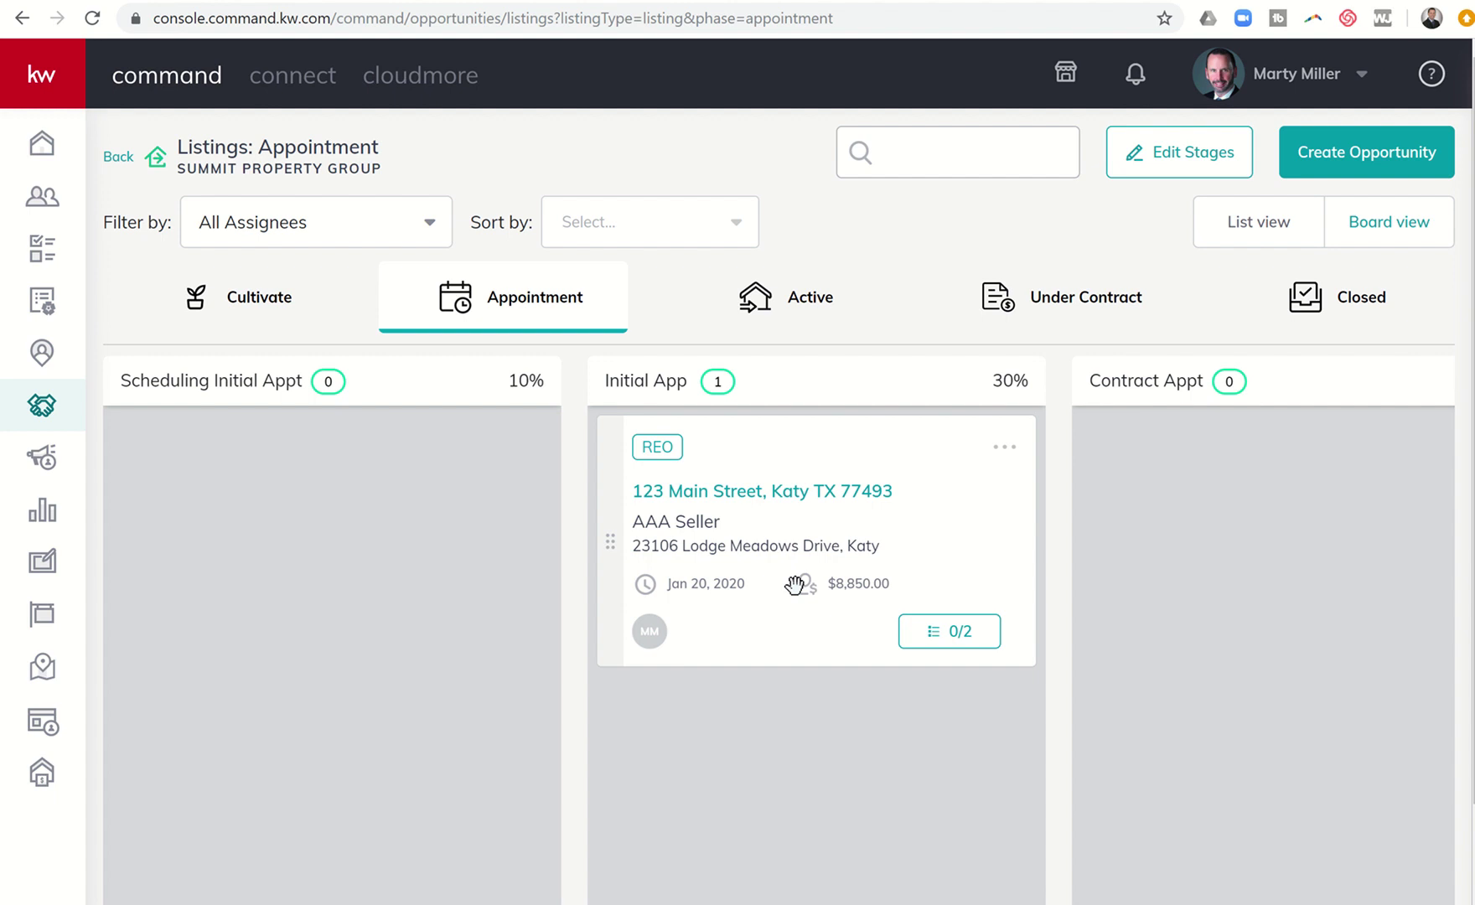
- Archive the REO listing opportunity from its card menu and confirm the archive
{"action": "left_click", "coordinate": [1005, 450]}
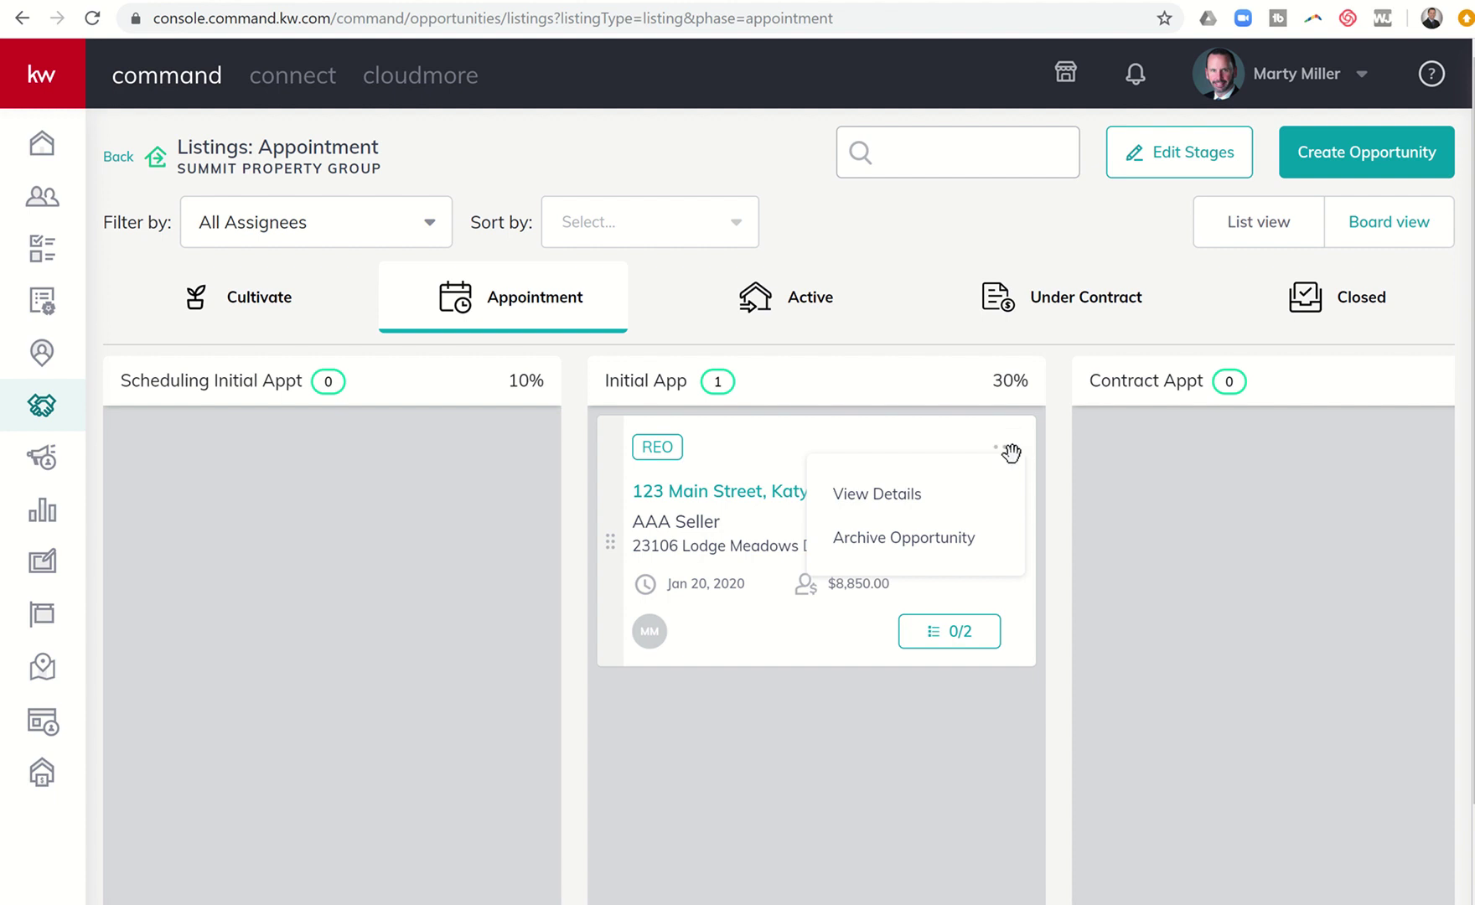
{"action": "left_click", "coordinate": [950, 542]}
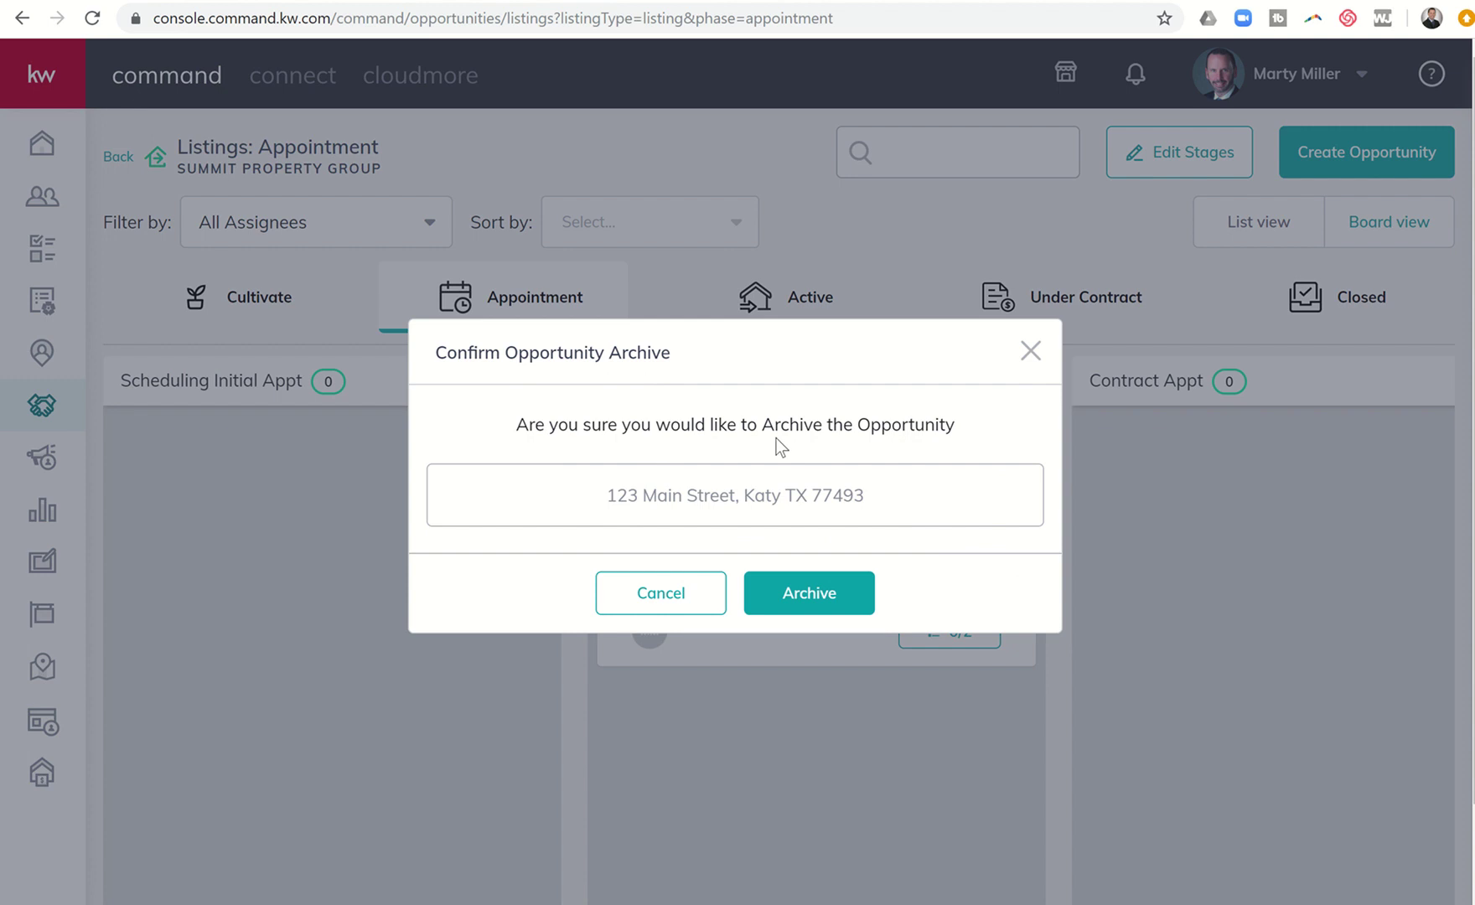
{"action": "left_click", "coordinate": [811, 597]}
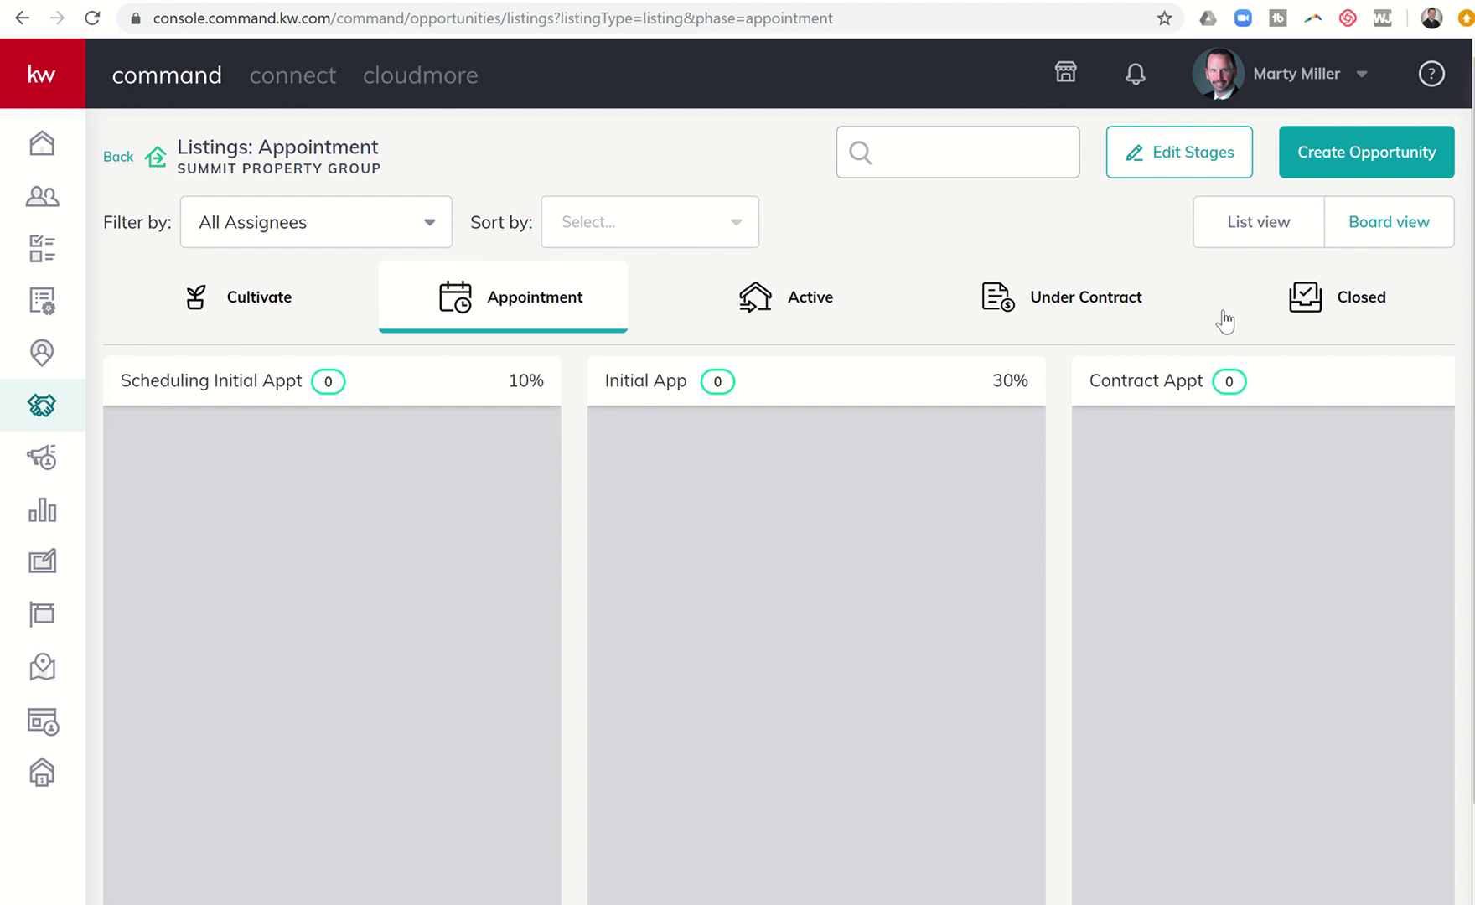
- Open Settings > Command Settings > Opportunity Archive from the account menu
{"action": "left_click", "coordinate": [1361, 79]}
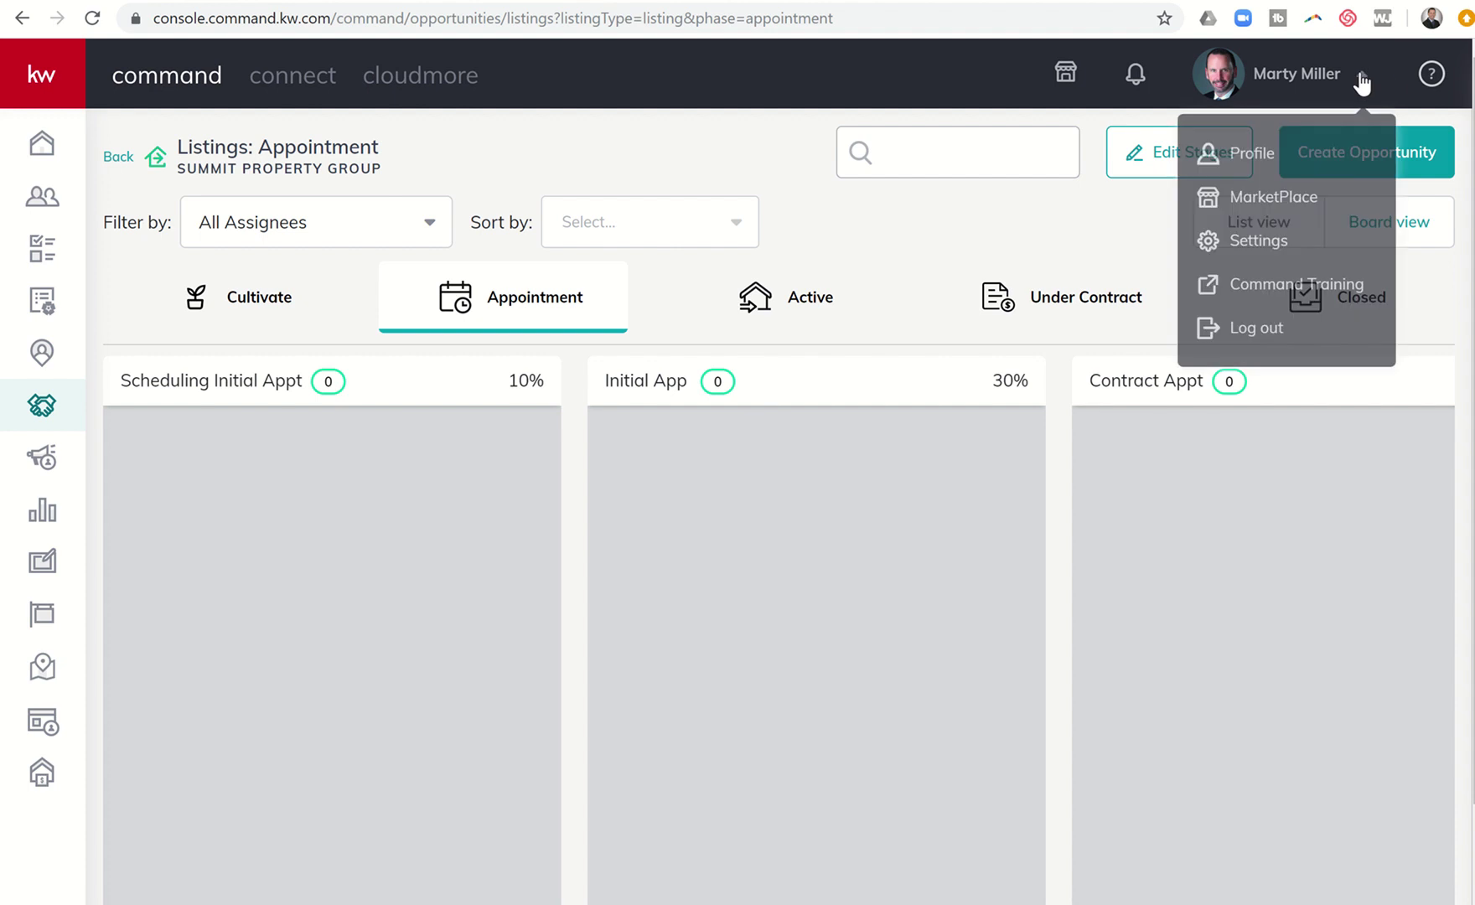
{"action": "left_click", "coordinate": [1258, 241]}
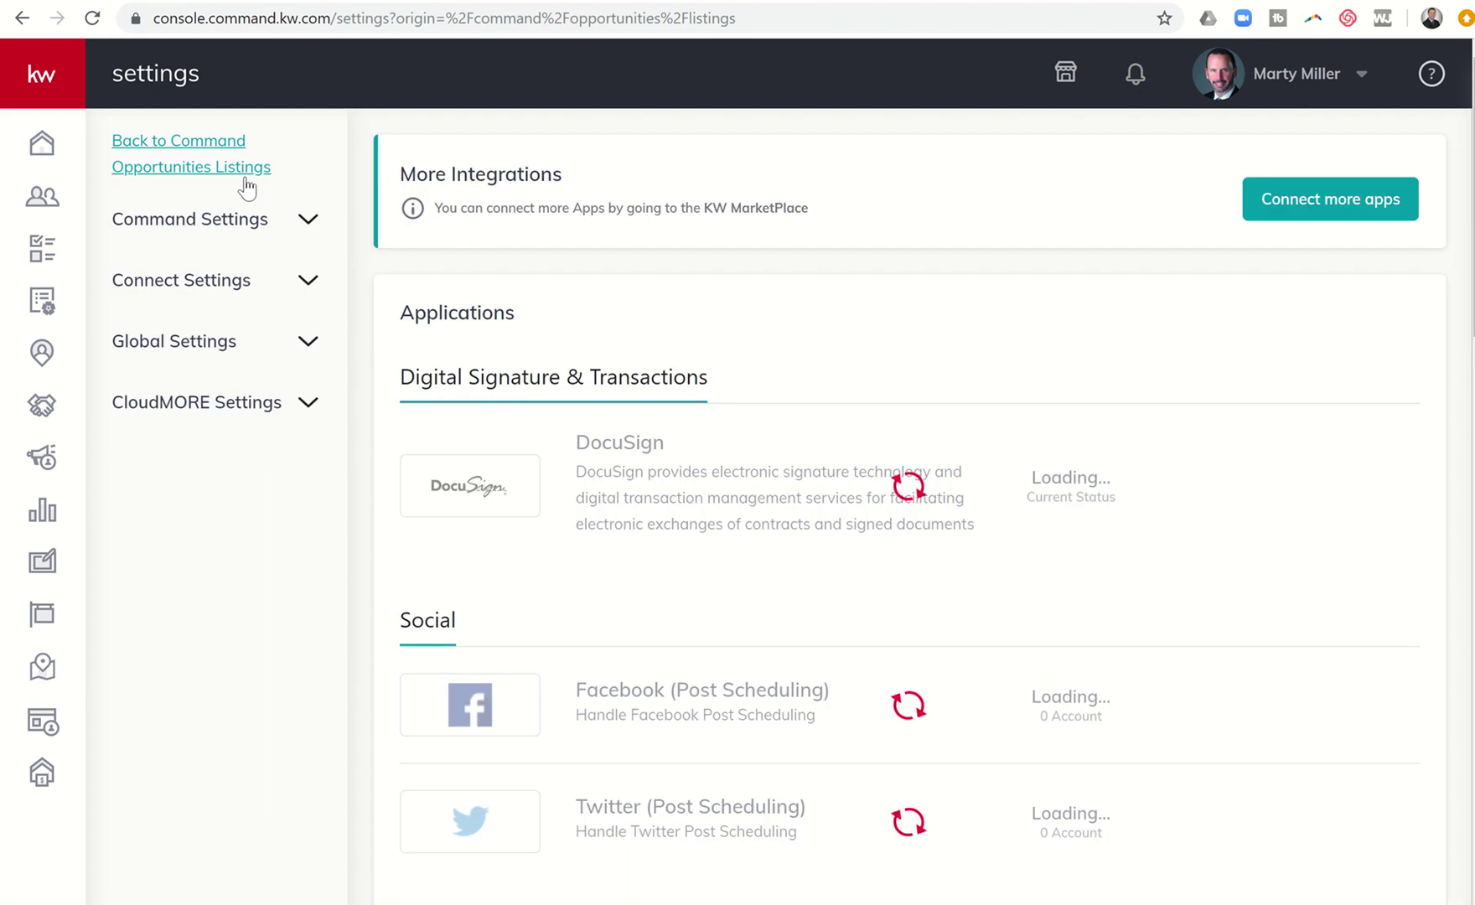
{"action": "left_click", "coordinate": [225, 230]}
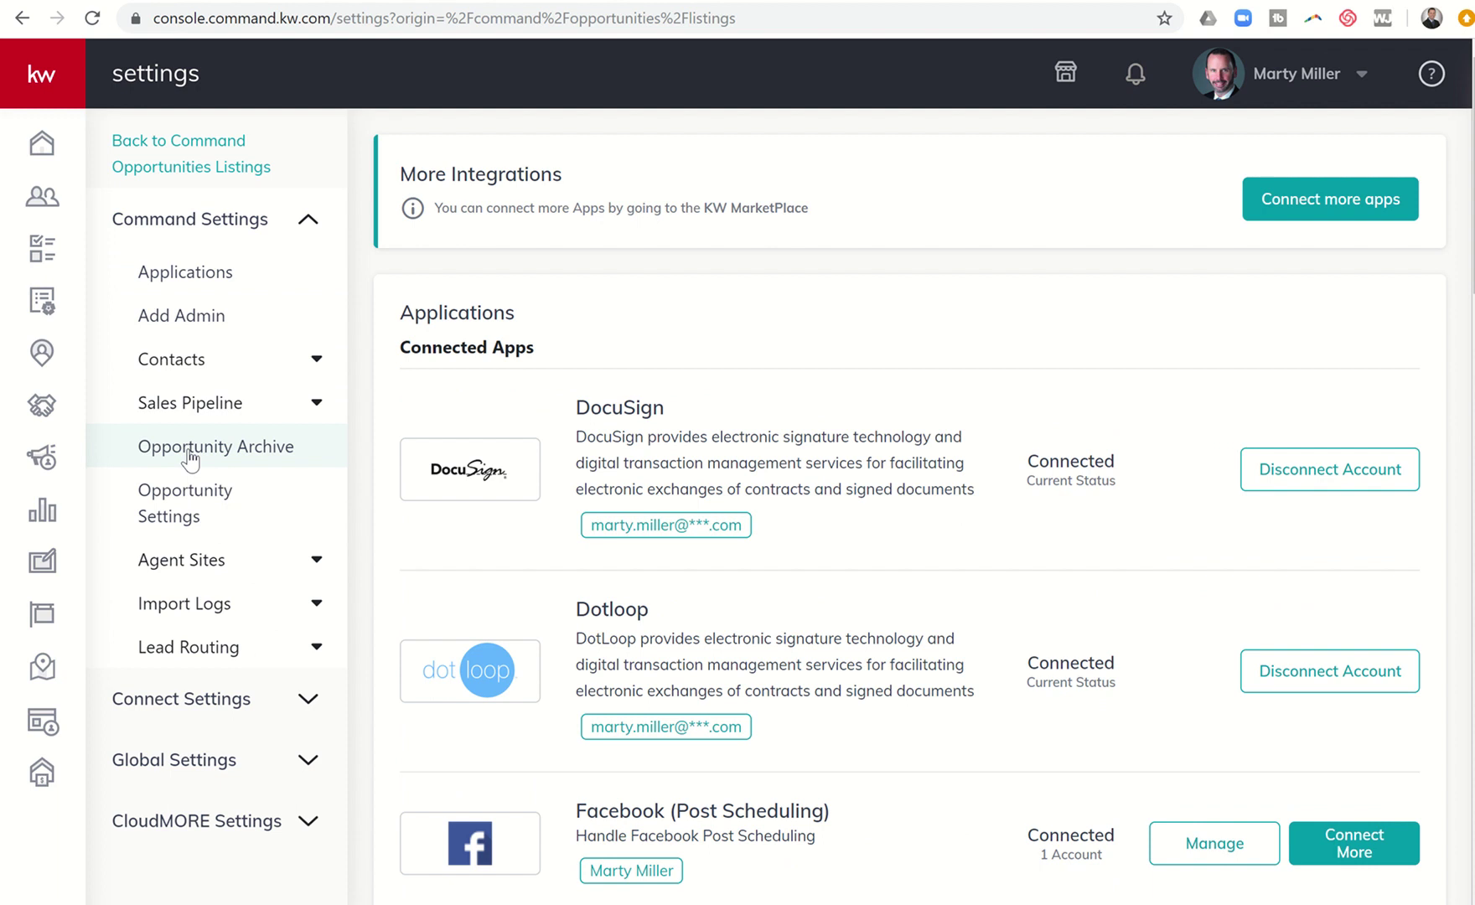
{"action": "left_click", "coordinate": [191, 456]}
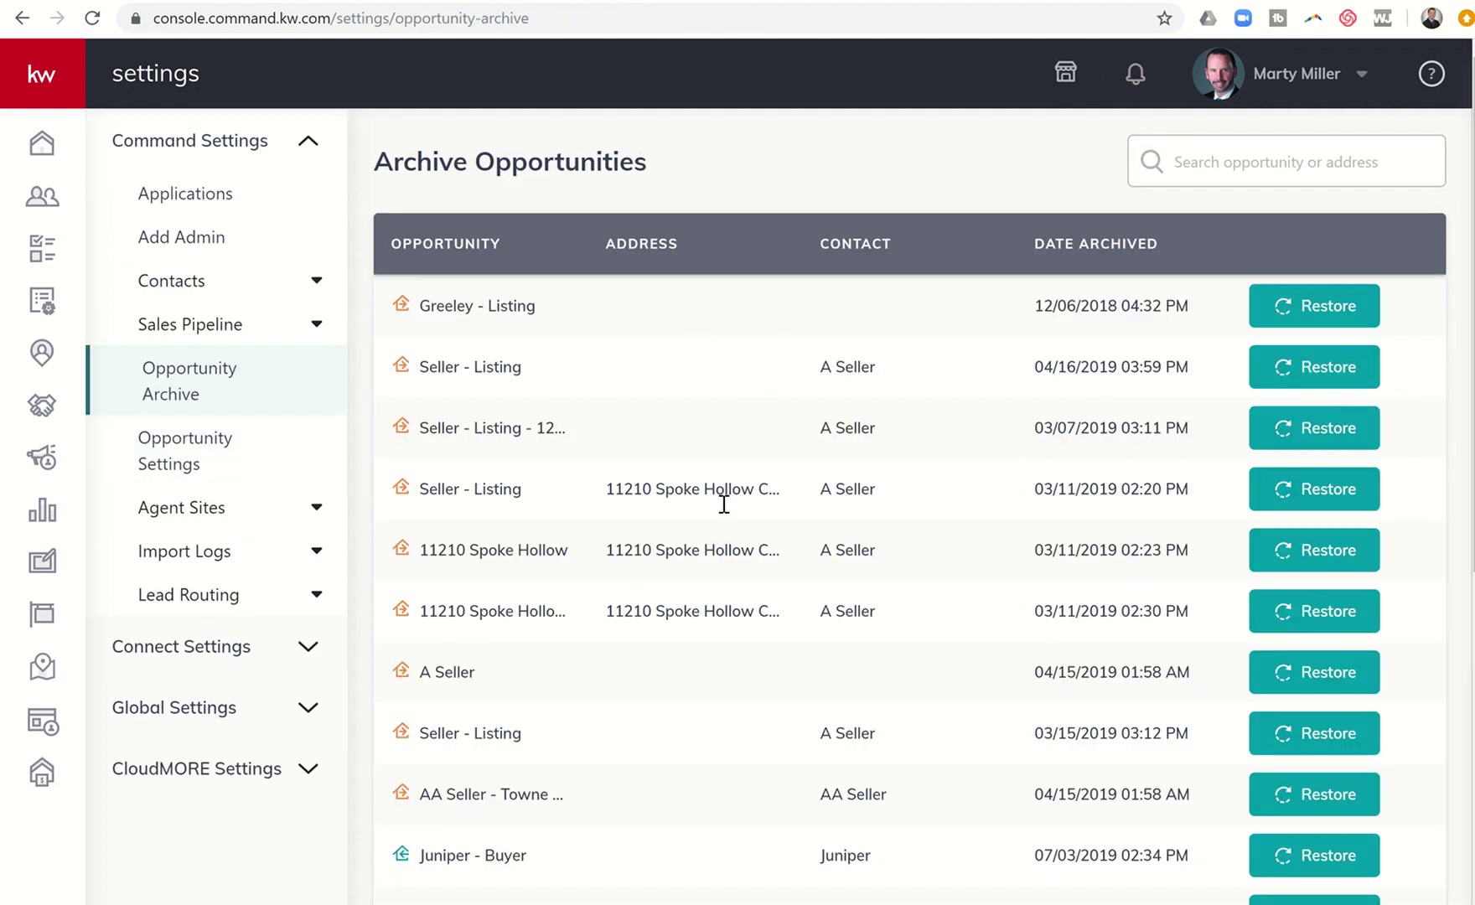
- Sort the archive list by Date Archived, flipping between oldest and newest first
{"action": "scroll", "coordinate": [736, 637], "scroll_direction": "down", "scroll_amount": 4}
{"action": "scroll", "coordinate": [737, 637], "scroll_direction": "down", "scroll_amount": 3}
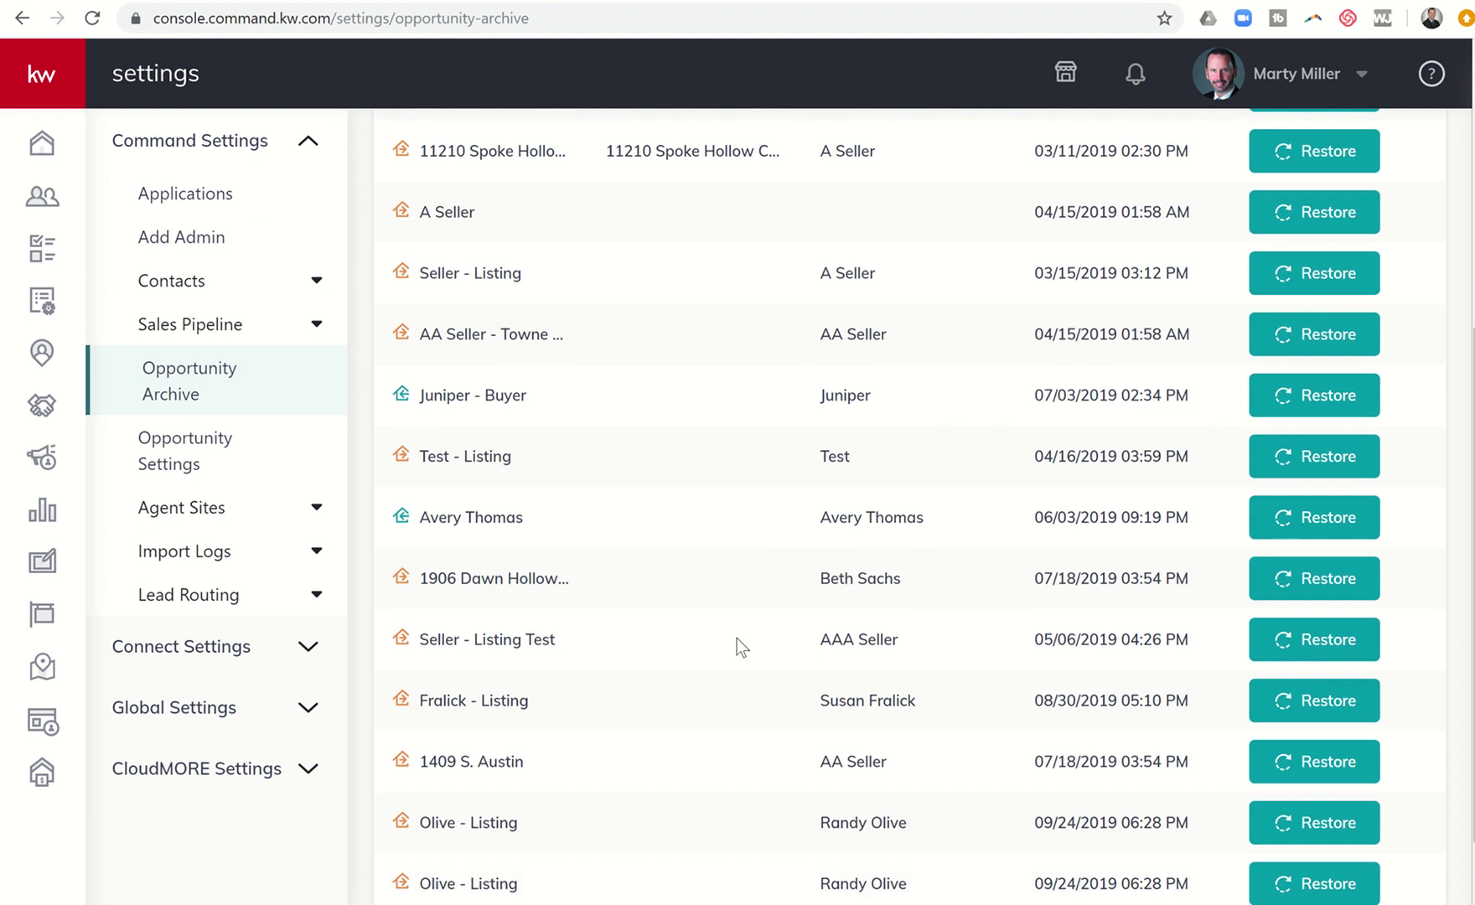
{"action": "scroll", "coordinate": [737, 637], "scroll_direction": "up", "scroll_amount": 7}
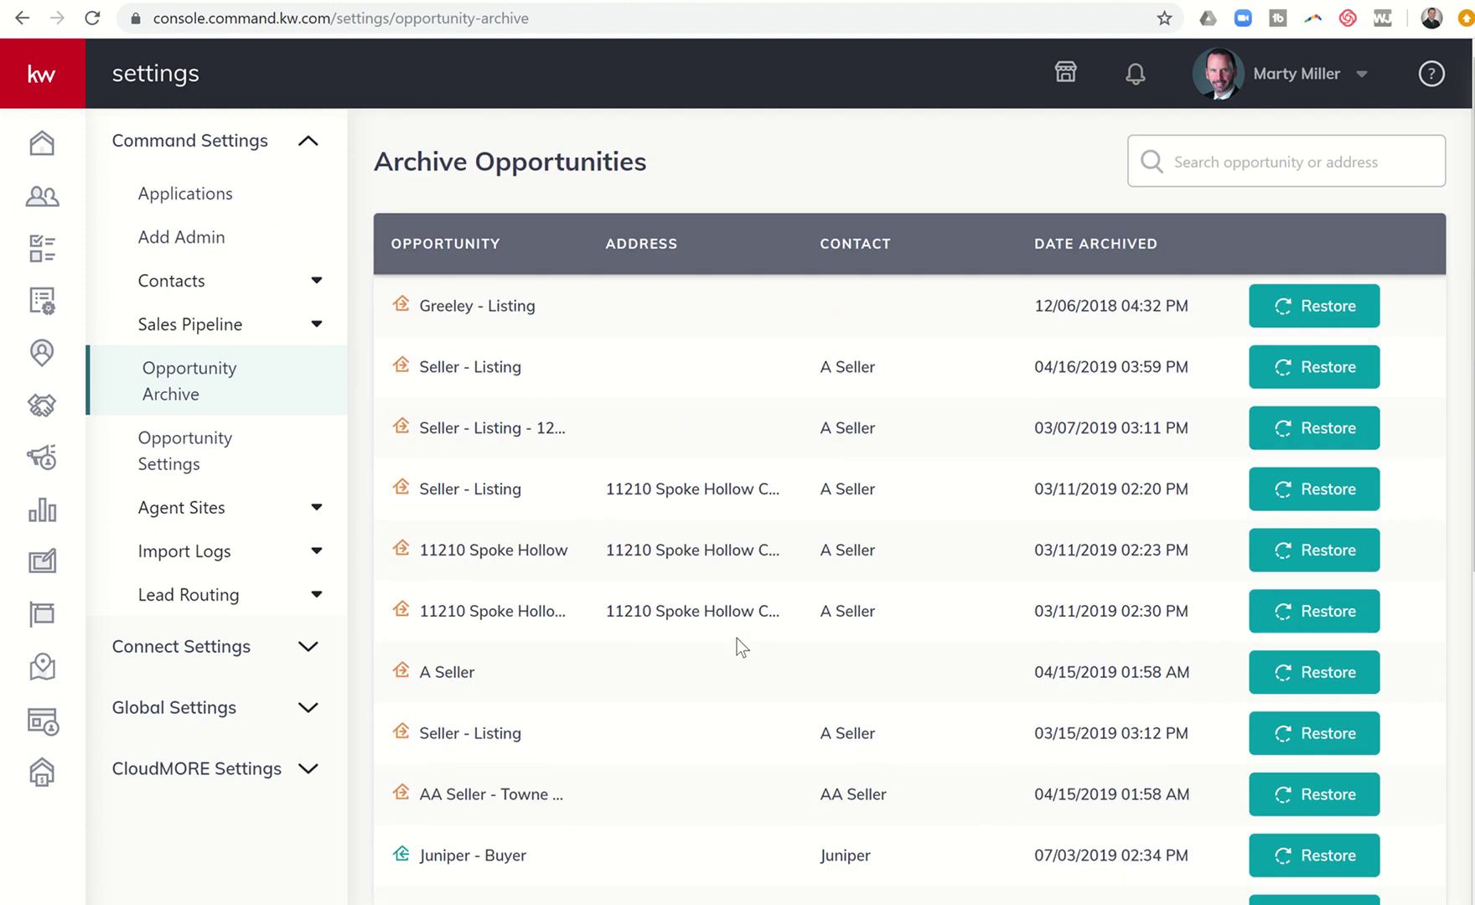
{"action": "left_click", "coordinate": [1096, 264]}
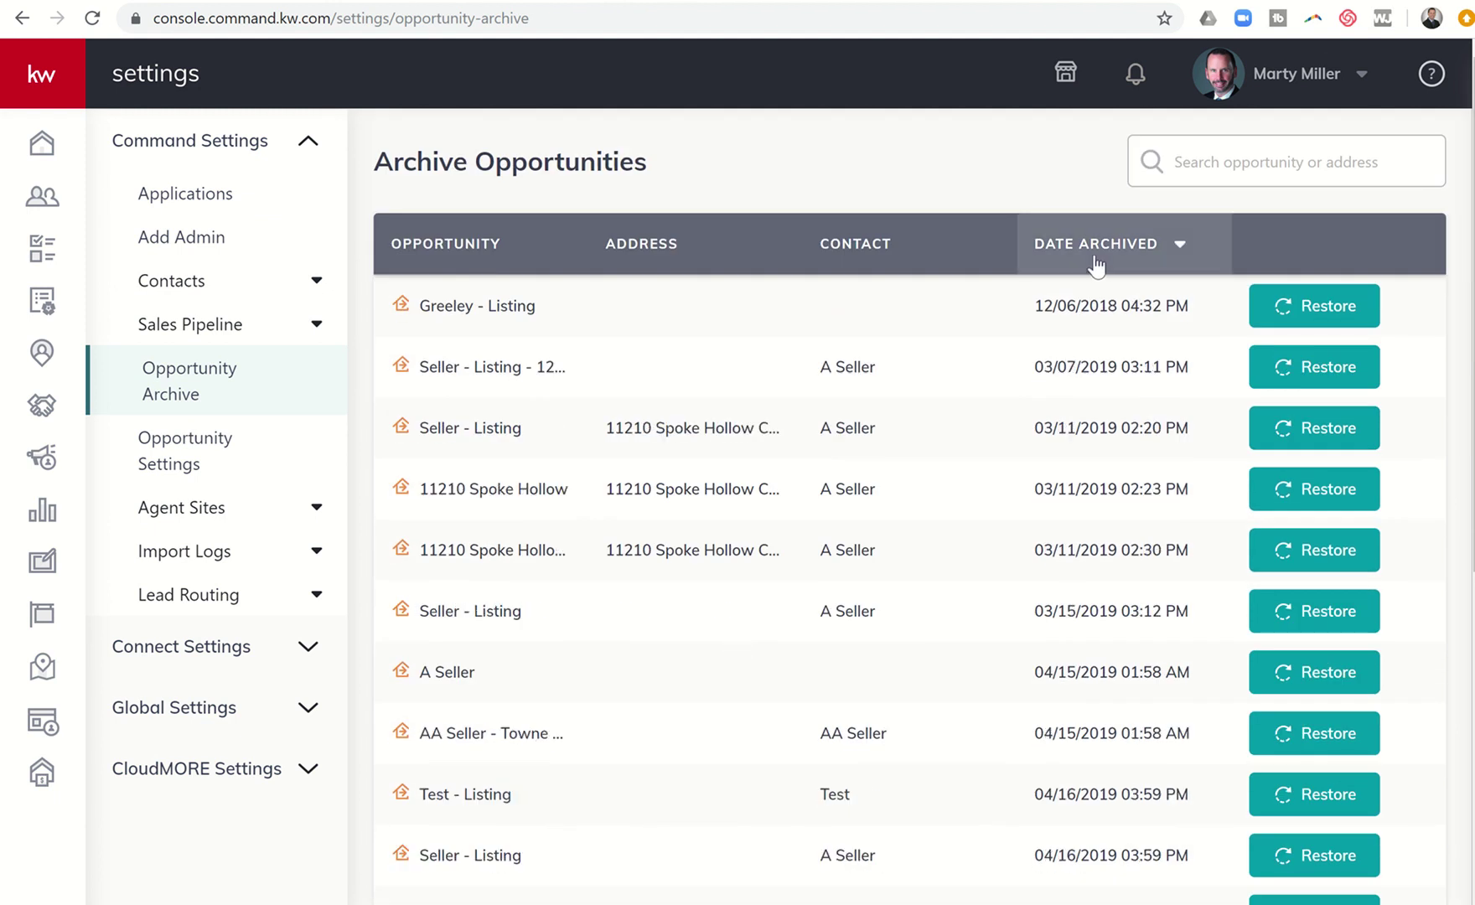
{"action": "left_click", "coordinate": [1078, 266]}
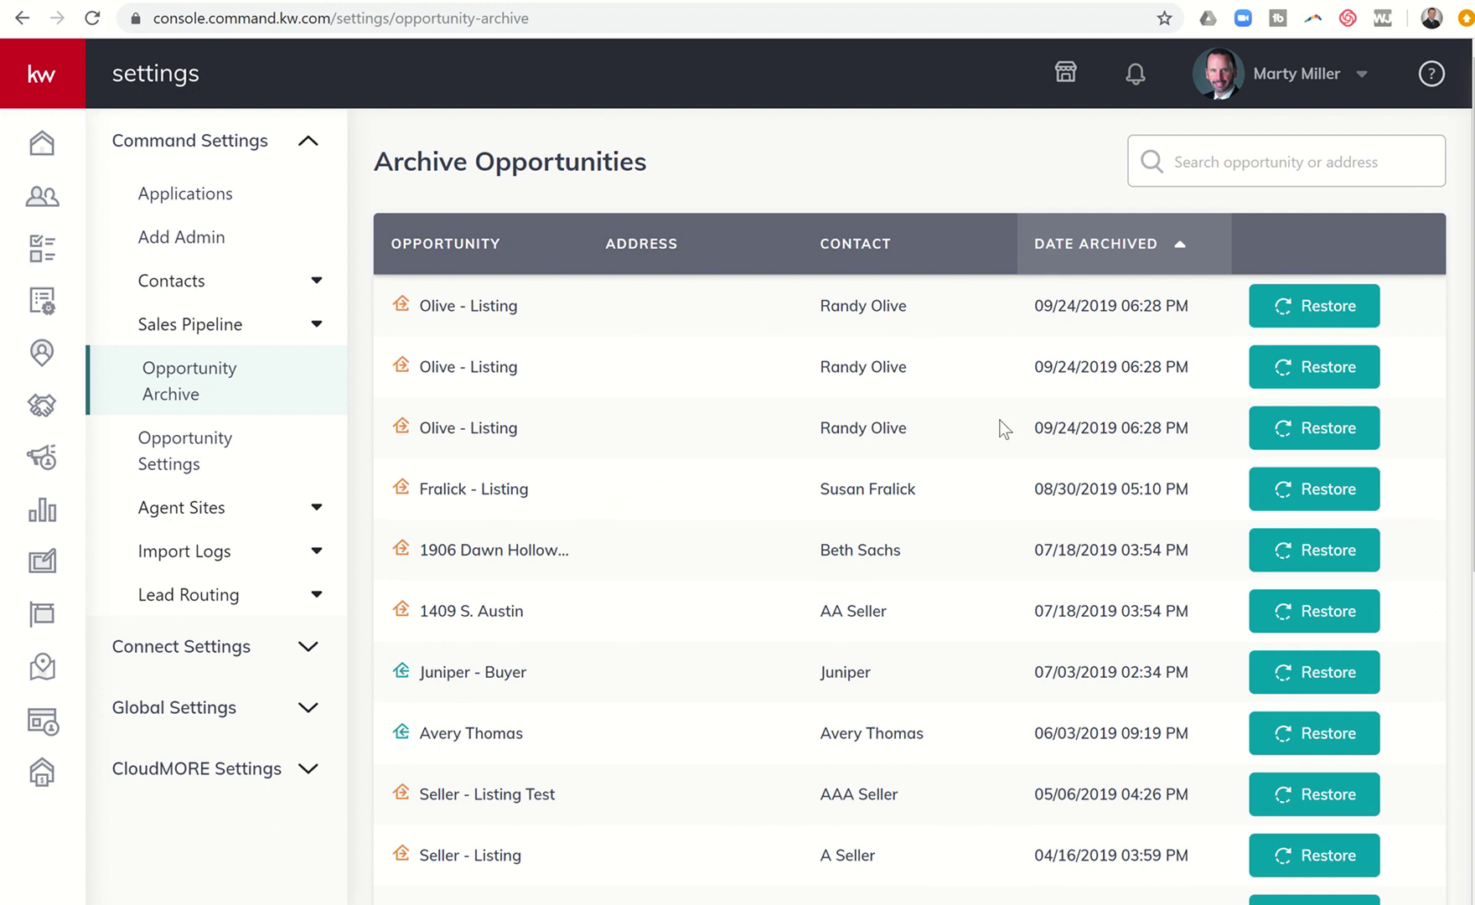
{"action": "scroll", "coordinate": [1004, 428], "scroll_direction": "down", "scroll_amount": 4}
{"action": "scroll", "coordinate": [1004, 428], "scroll_direction": "down", "scroll_amount": 3}
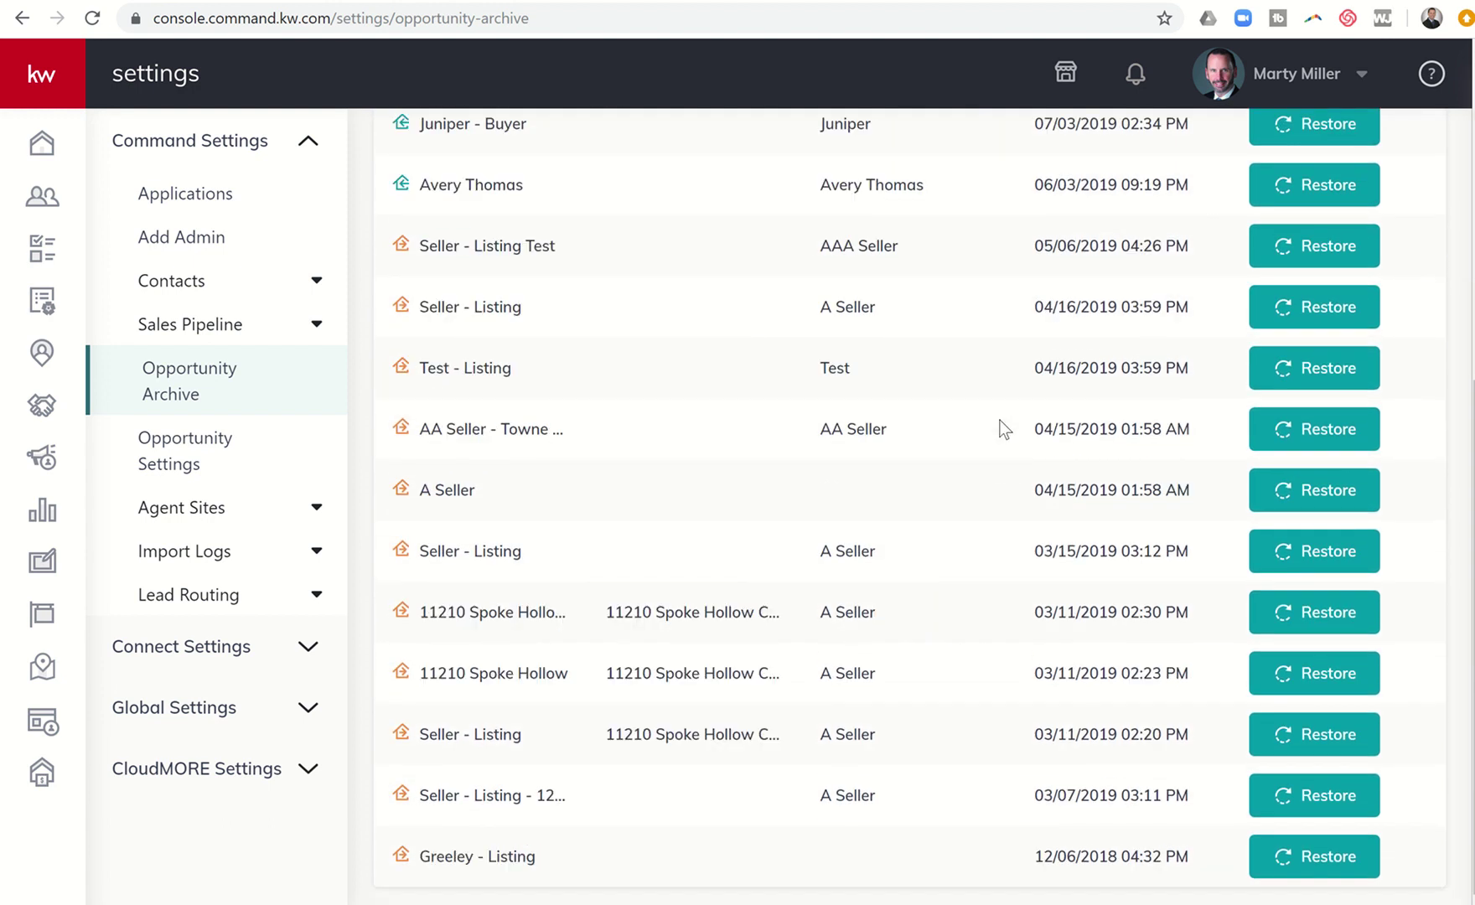
{"action": "scroll", "coordinate": [1004, 429], "scroll_direction": "up", "scroll_amount": 7}
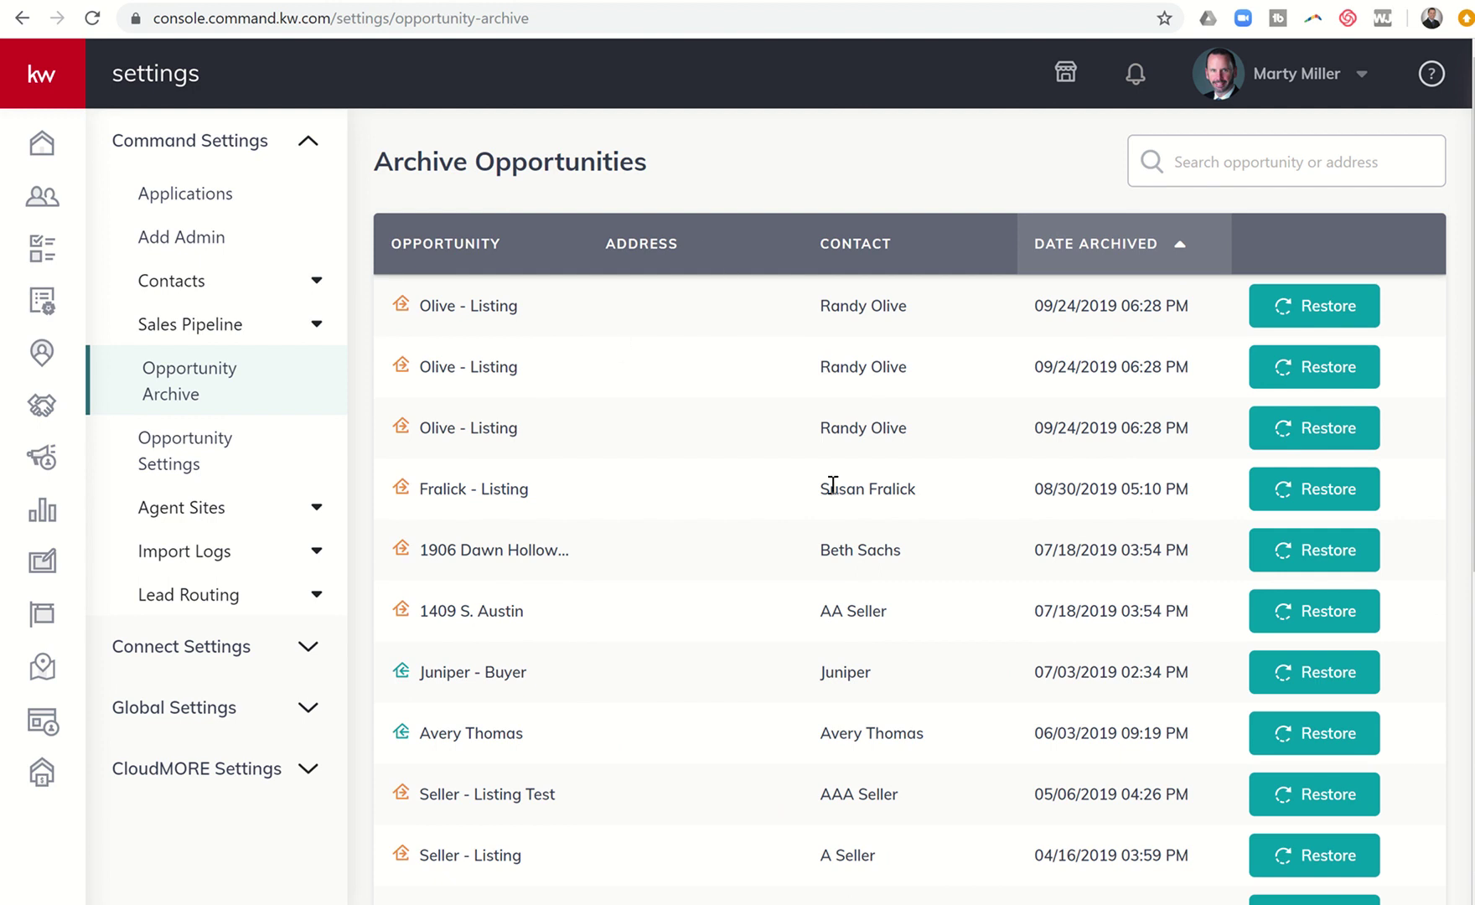
{"action": "scroll", "coordinate": [833, 486], "scroll_direction": "down", "scroll_amount": 3}
{"action": "scroll", "coordinate": [830, 485], "scroll_direction": "down", "scroll_amount": 2}
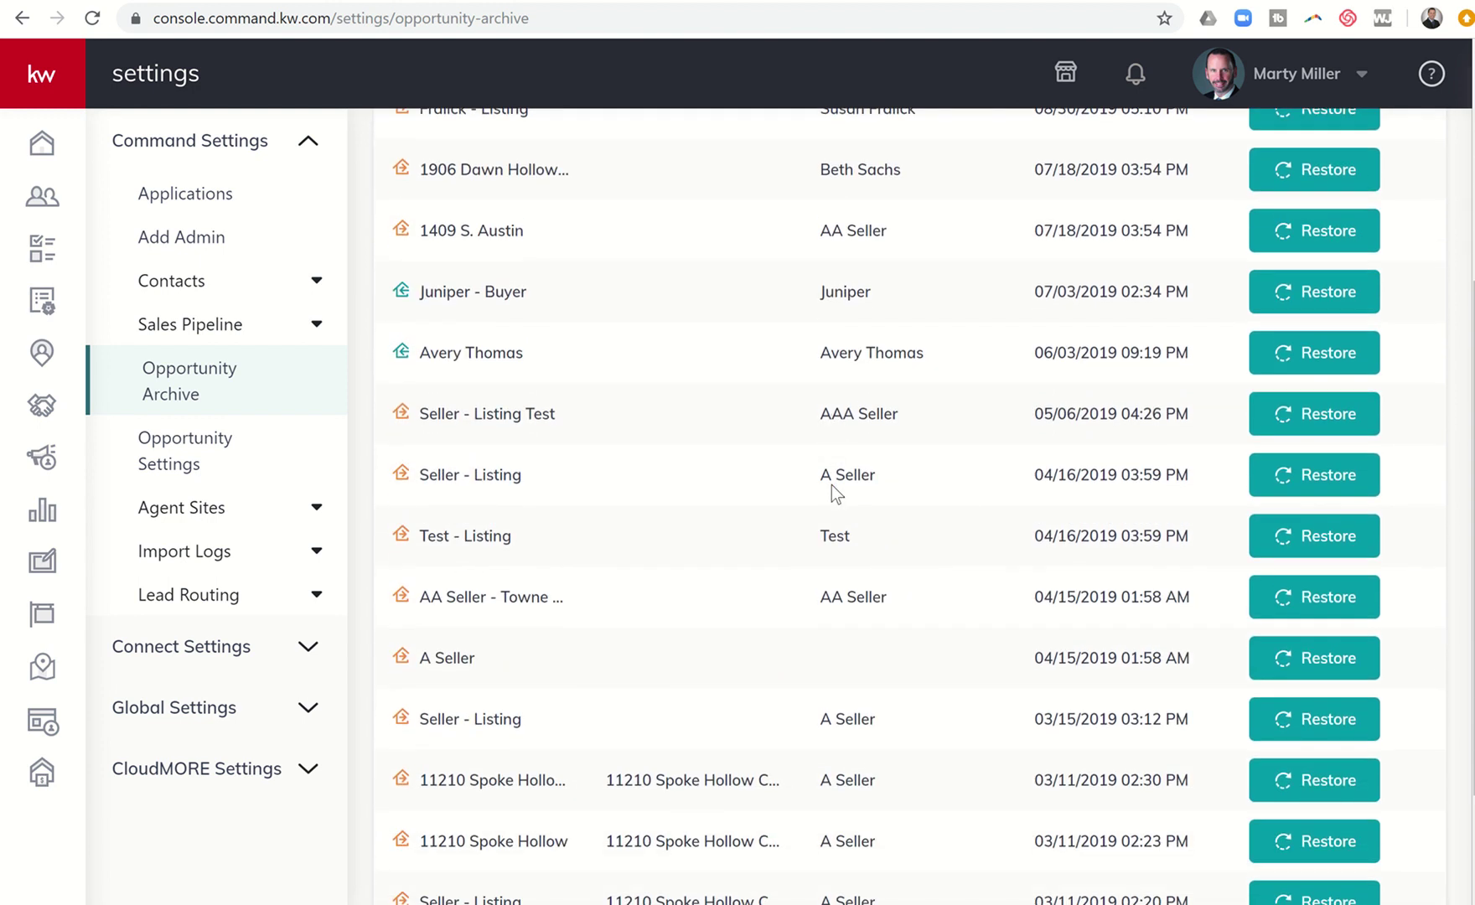
{"action": "scroll", "coordinate": [830, 484], "scroll_direction": "down", "scroll_amount": 1}
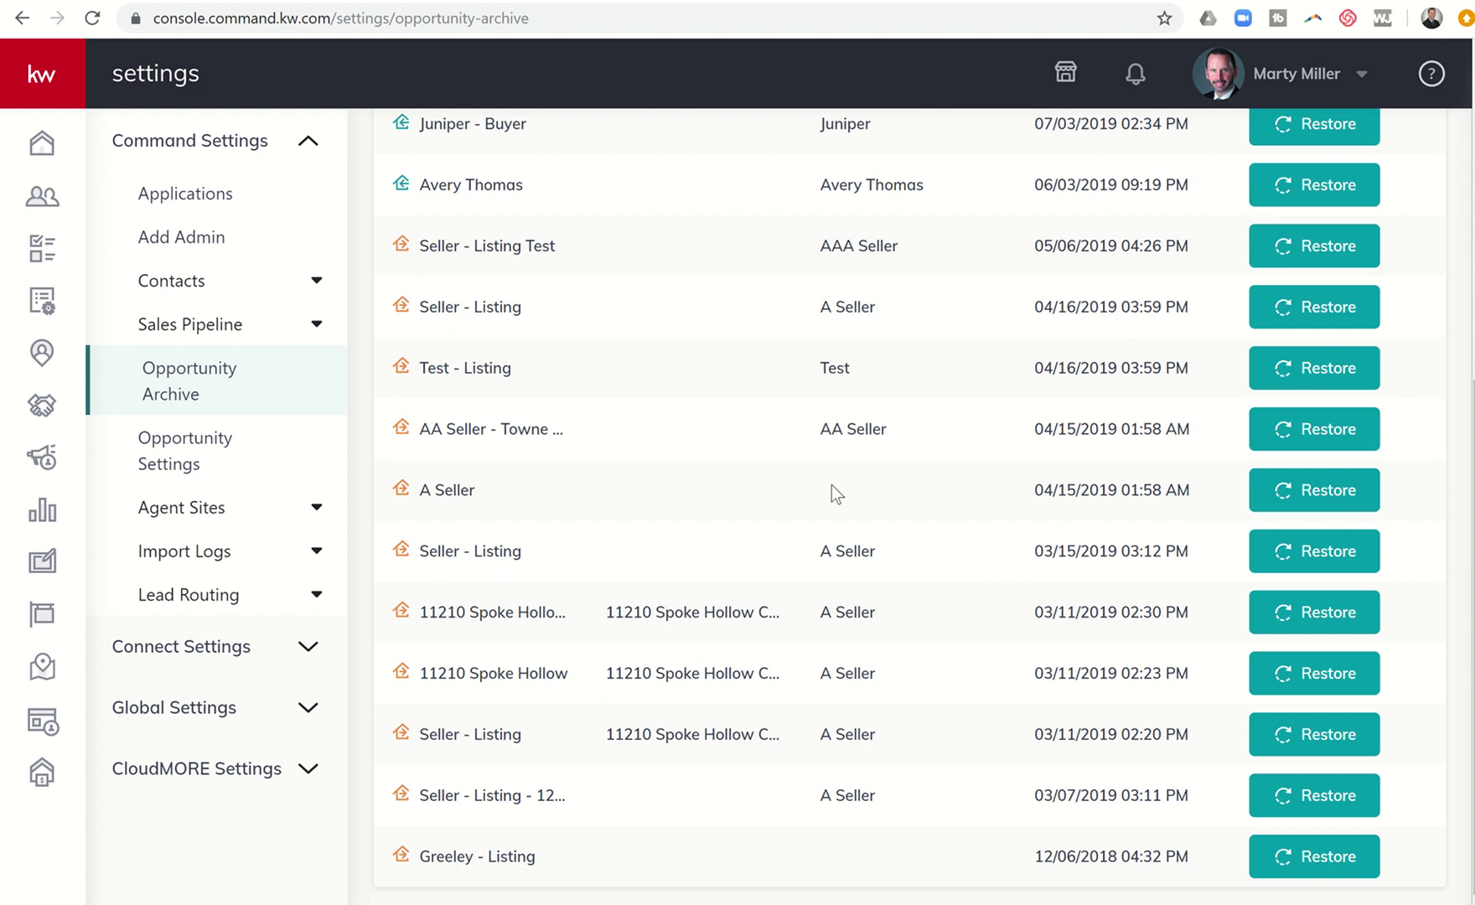
{"action": "scroll", "coordinate": [830, 484], "scroll_direction": "up", "scroll_amount": 6}
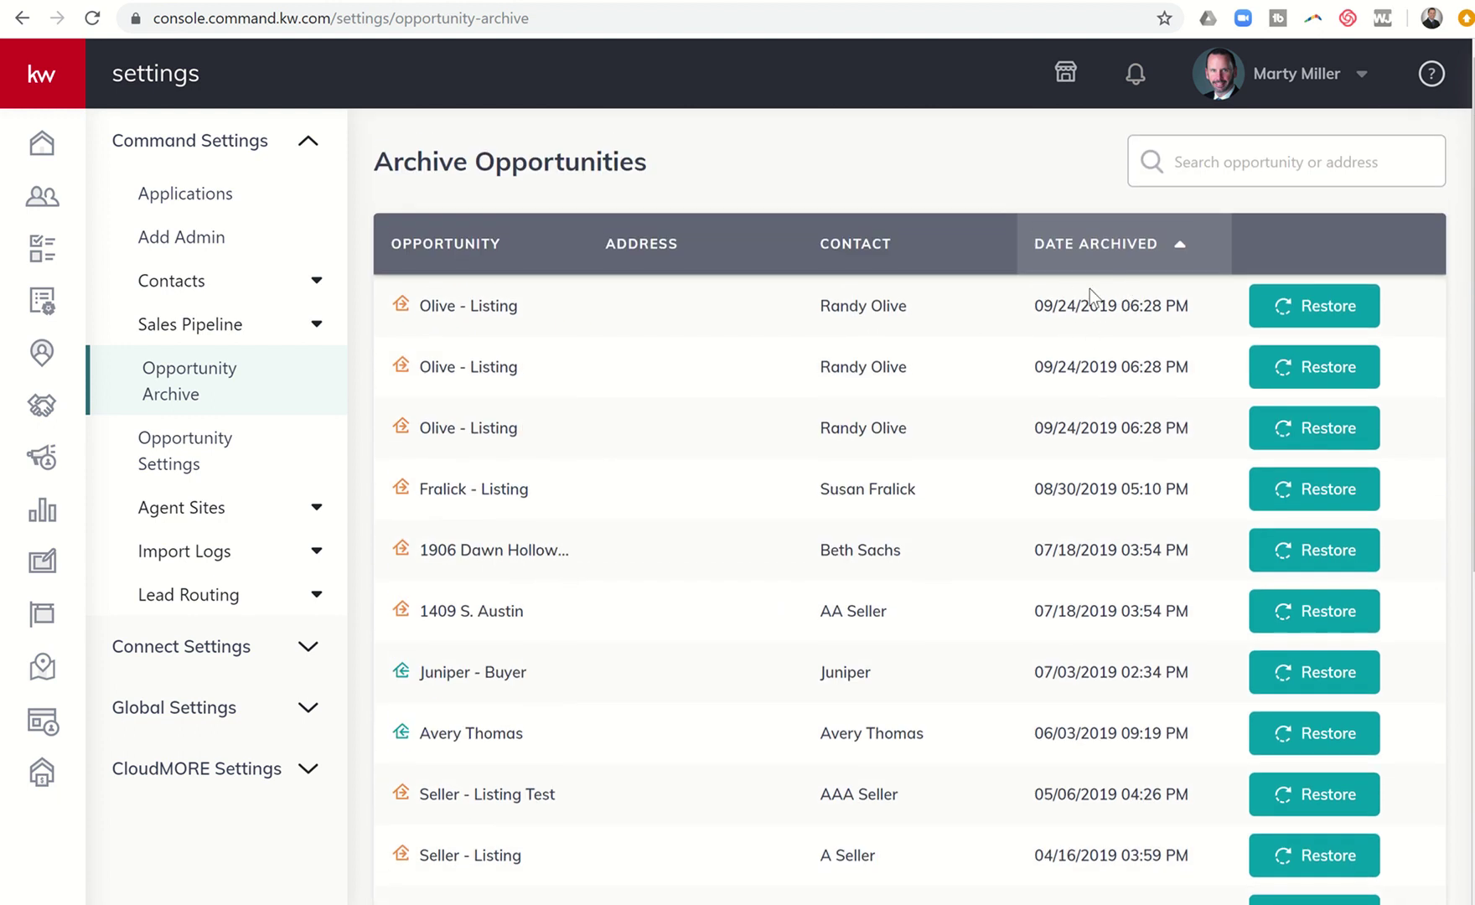
{"action": "left_click", "coordinate": [1090, 266]}
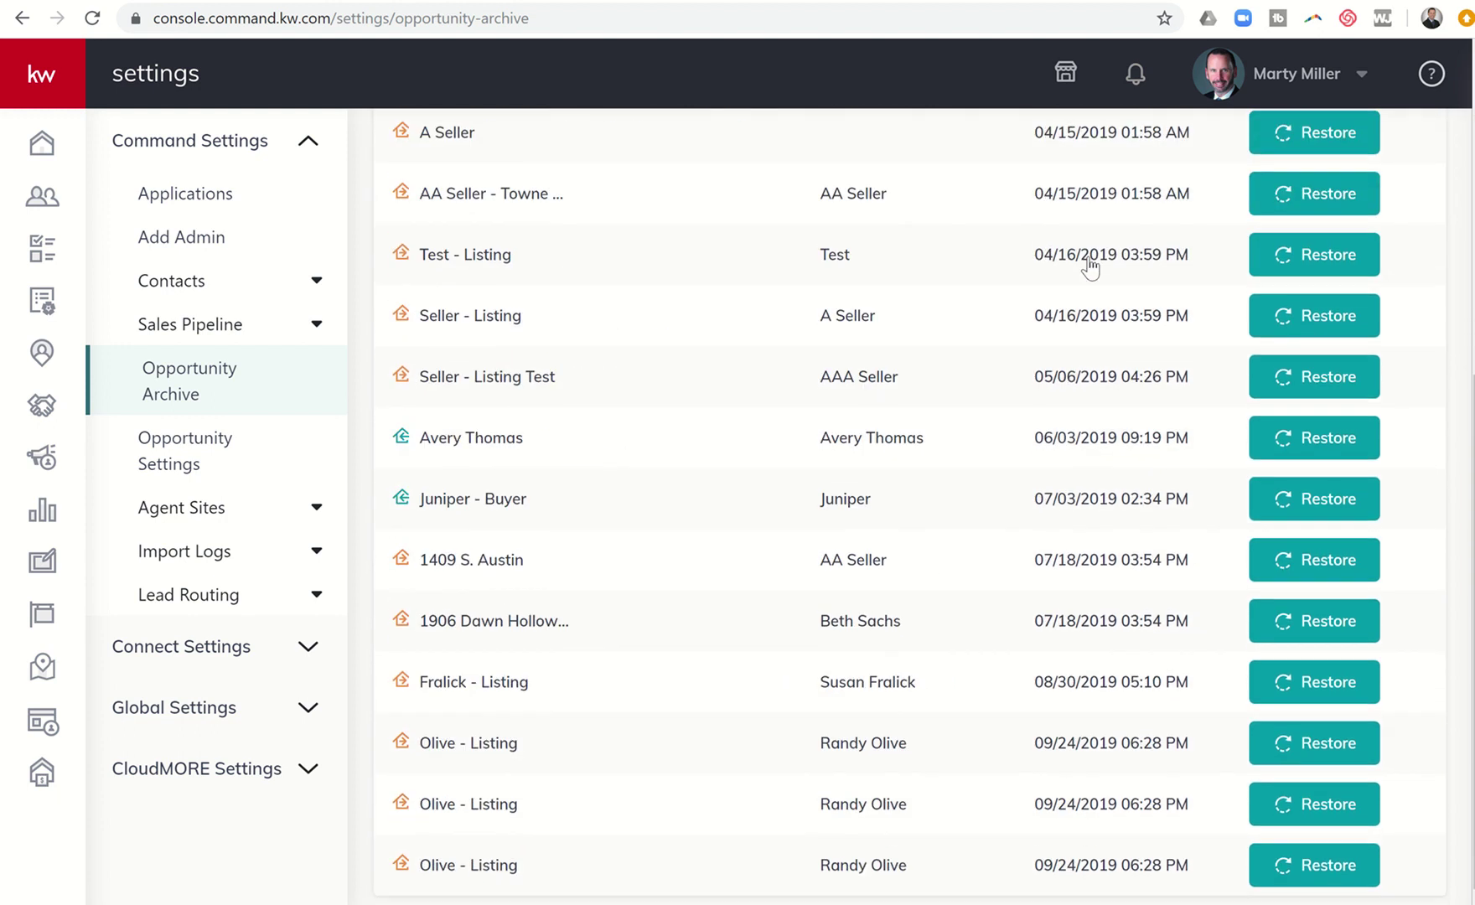
{"action": "scroll", "coordinate": [1088, 257], "scroll_direction": "up", "scroll_amount": 5}
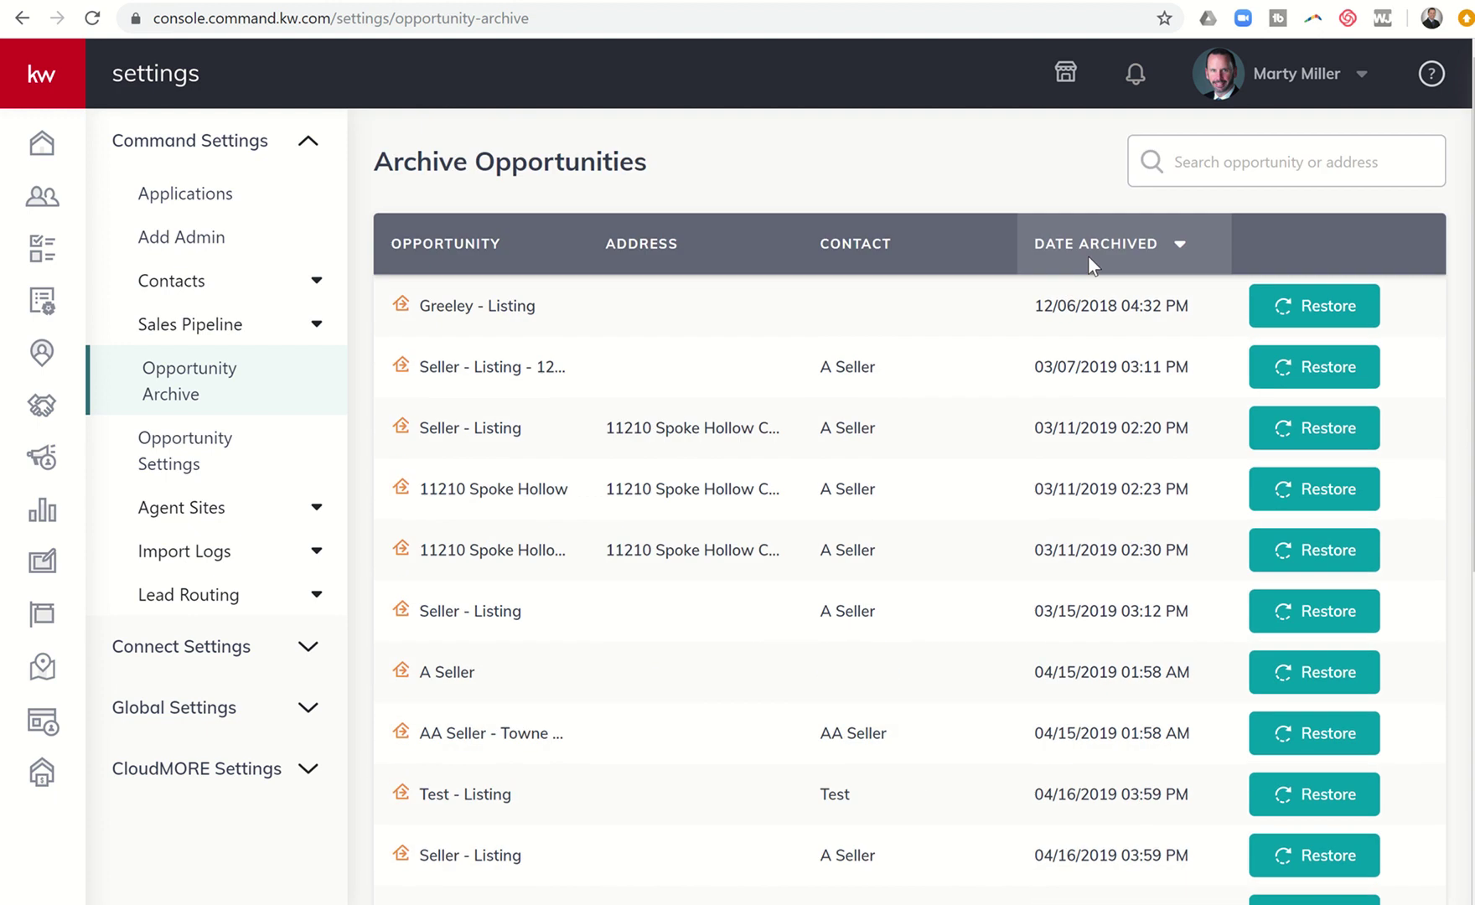
{"action": "left_click", "coordinate": [1101, 260]}
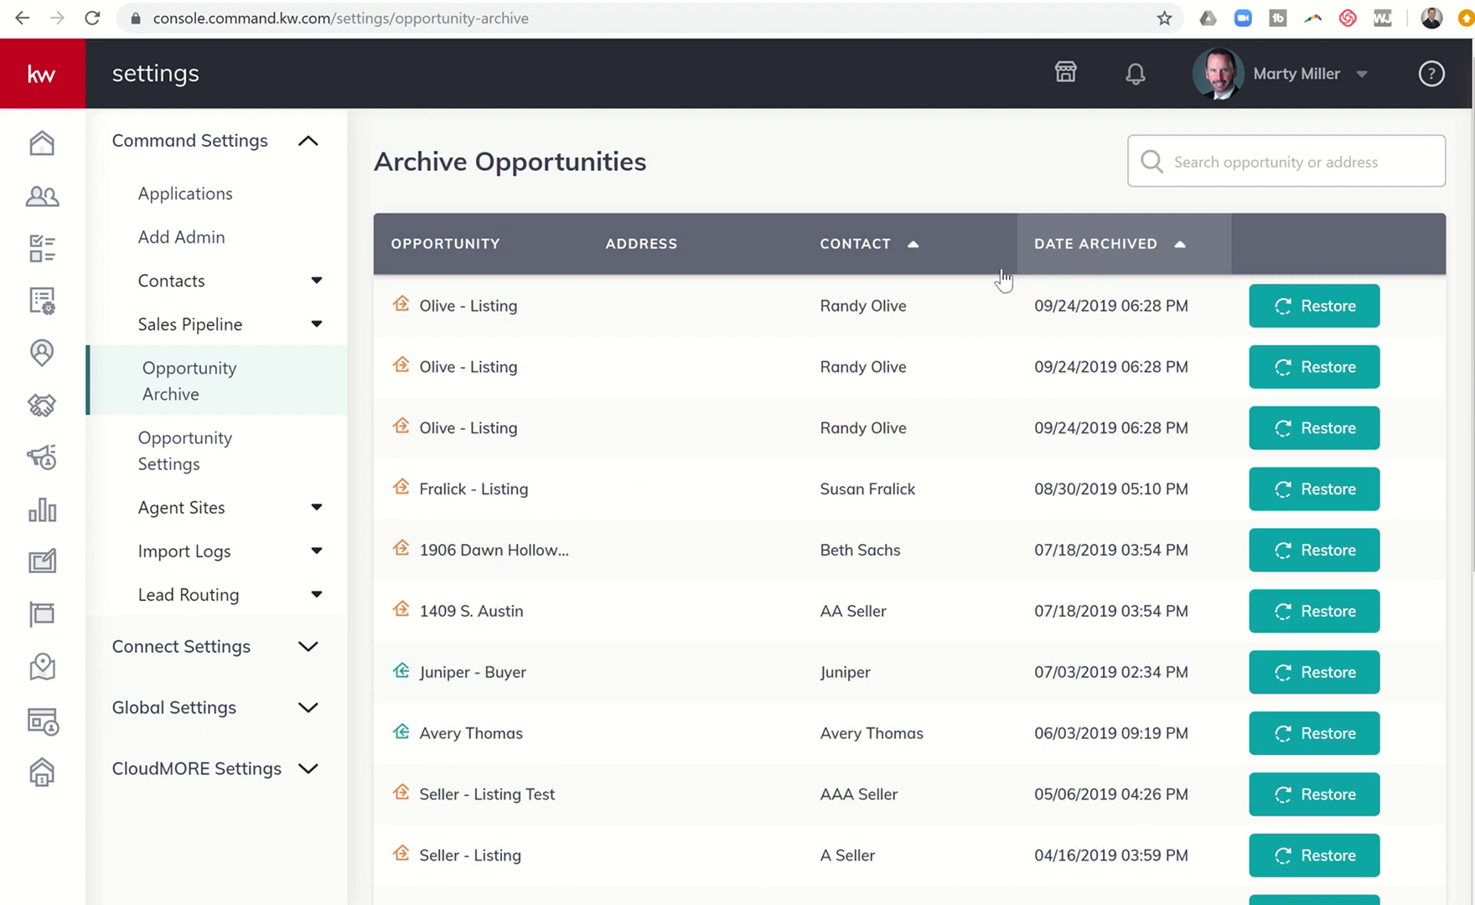
- Sort the archived opportunities by Contact and scroll through the list
{"action": "left_click", "coordinate": [861, 255]}
{"action": "scroll", "coordinate": [849, 412], "scroll_direction": "down", "scroll_amount": 3}
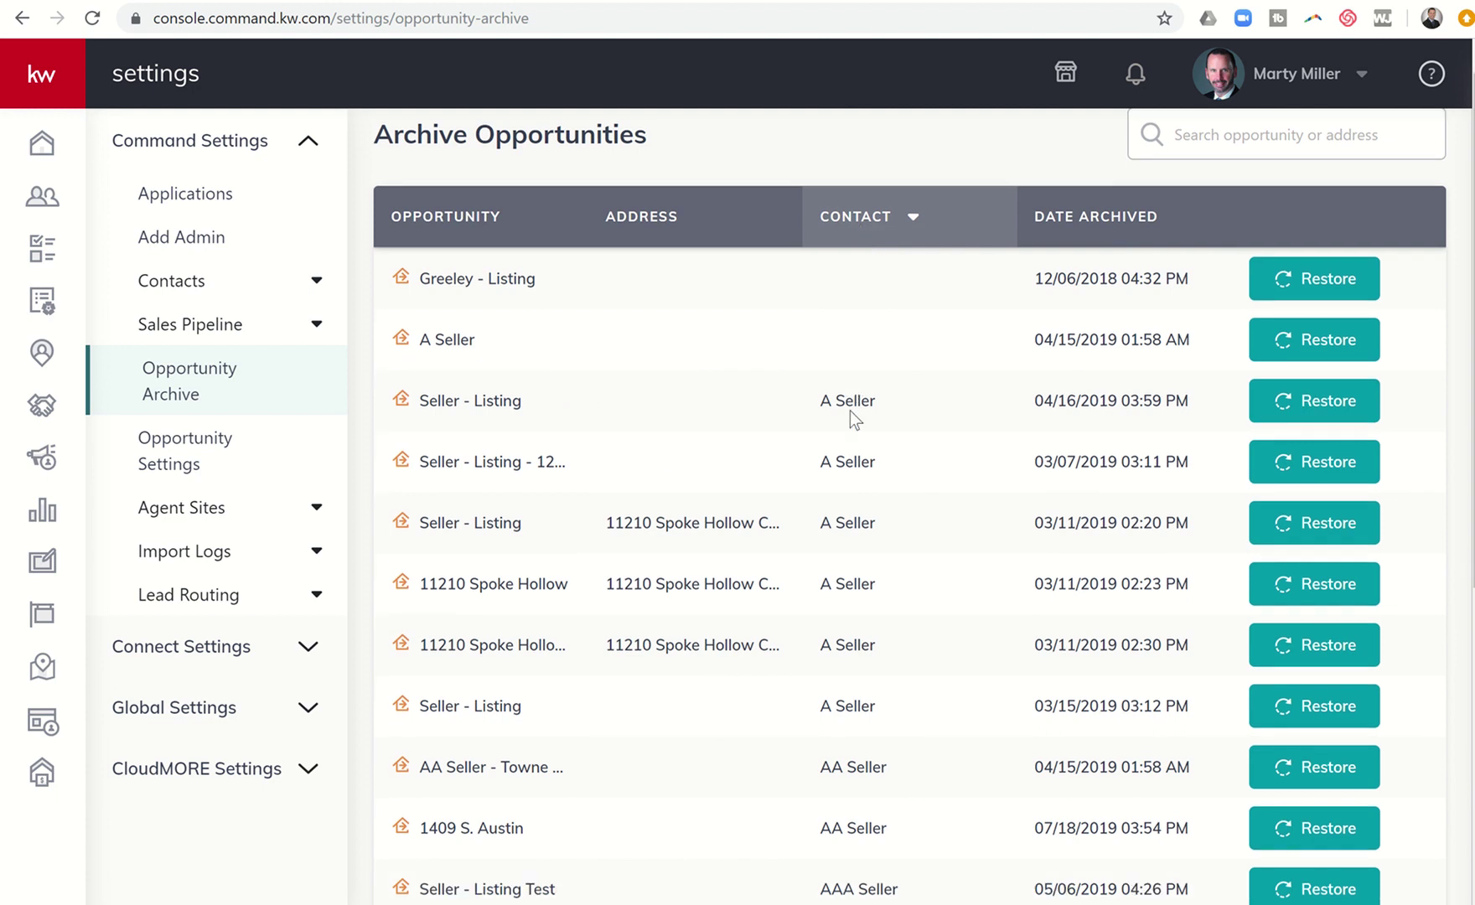
{"action": "scroll", "coordinate": [849, 410], "scroll_direction": "down", "scroll_amount": 2}
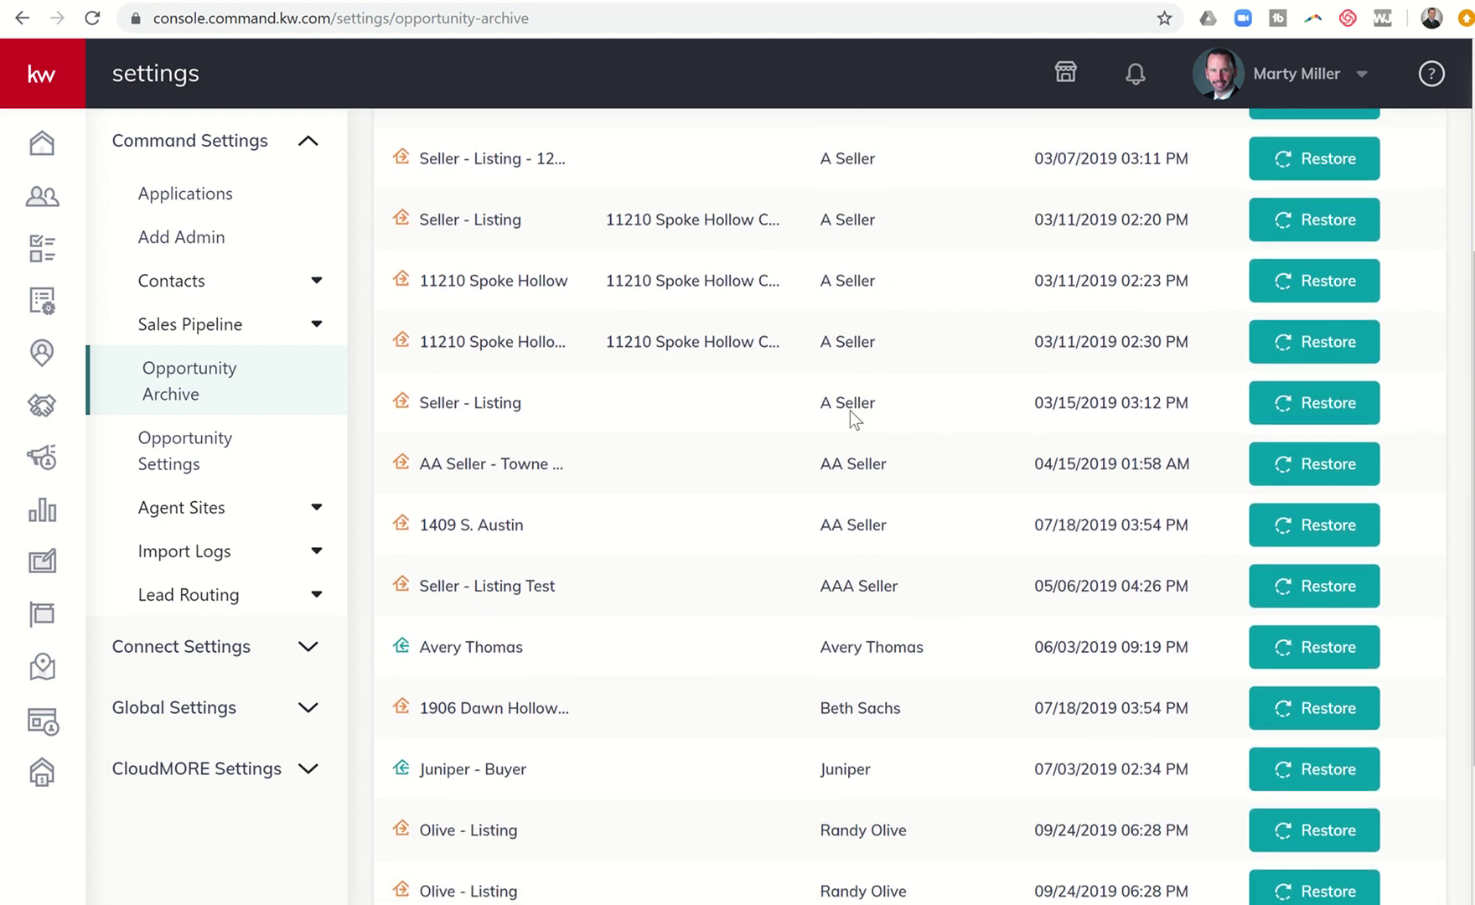
{"action": "scroll", "coordinate": [849, 413], "scroll_direction": "up", "scroll_amount": 2}
{"action": "scroll", "coordinate": [850, 415], "scroll_direction": "up", "scroll_amount": 3}
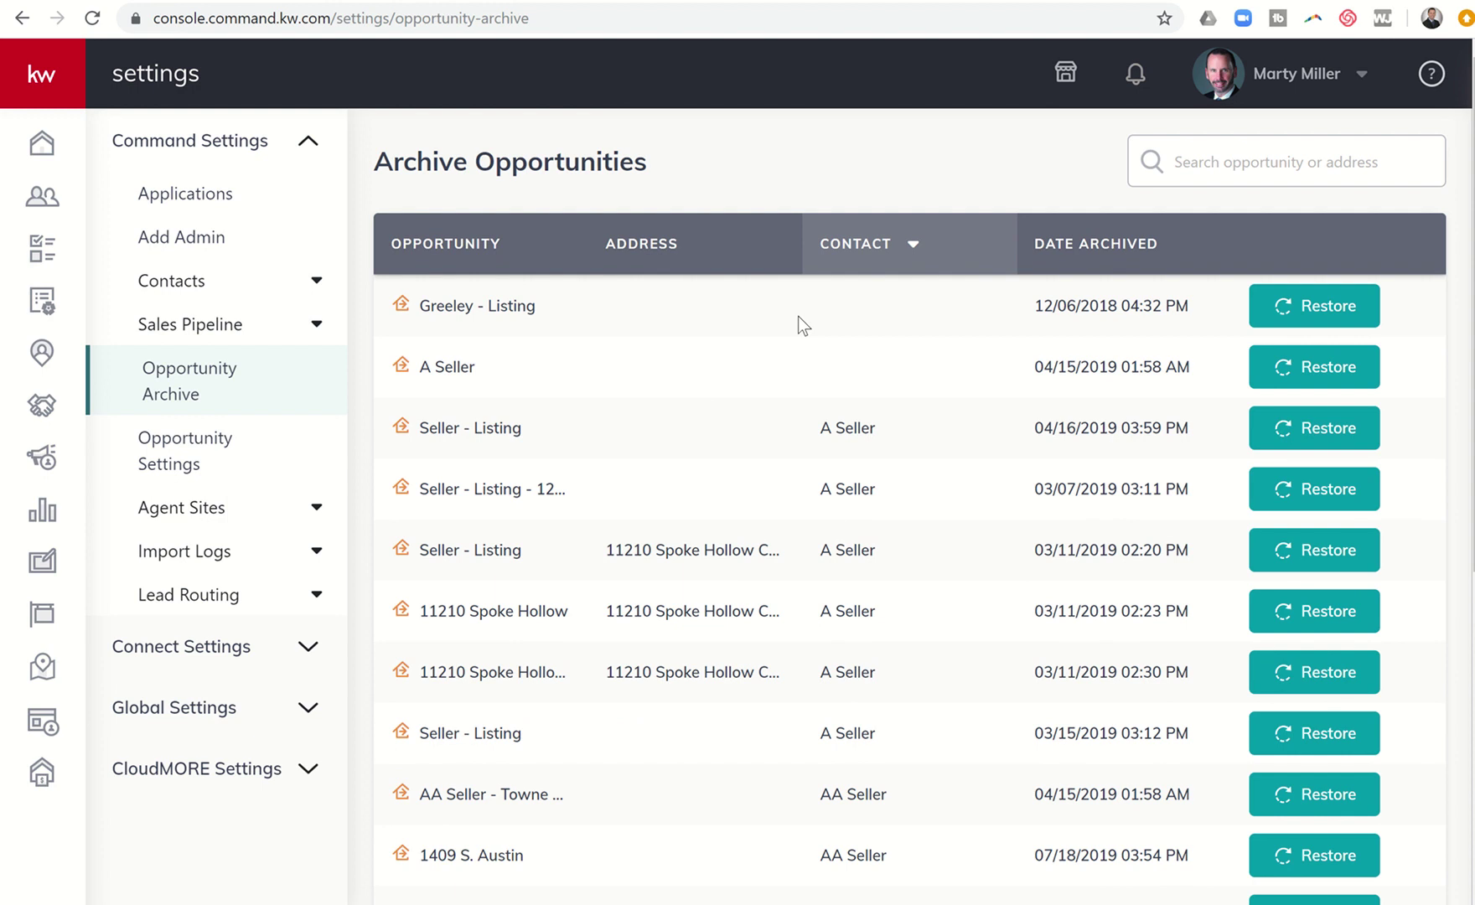
- Search the archive for '23', then clear the search to show every archived opportunity
{"action": "left_click", "coordinate": [1211, 160]}
{"action": "type", "text": "23"}
{"action": "key", "text": "BackSpace"}
{"action": "key", "text": "BackSpace"}
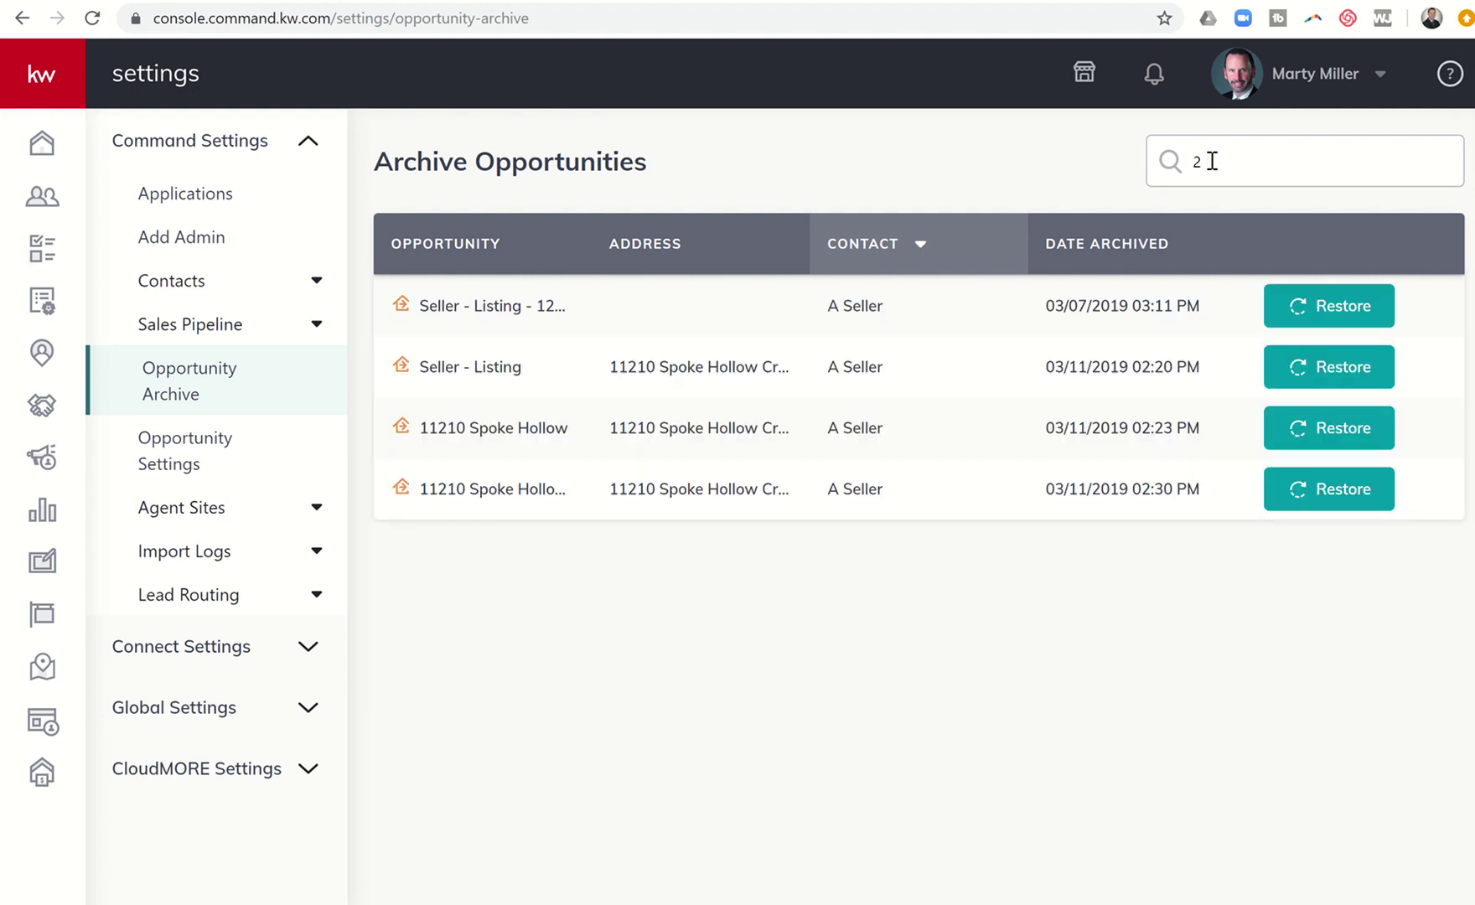
{"action": "key", "text": "BackSpace"}
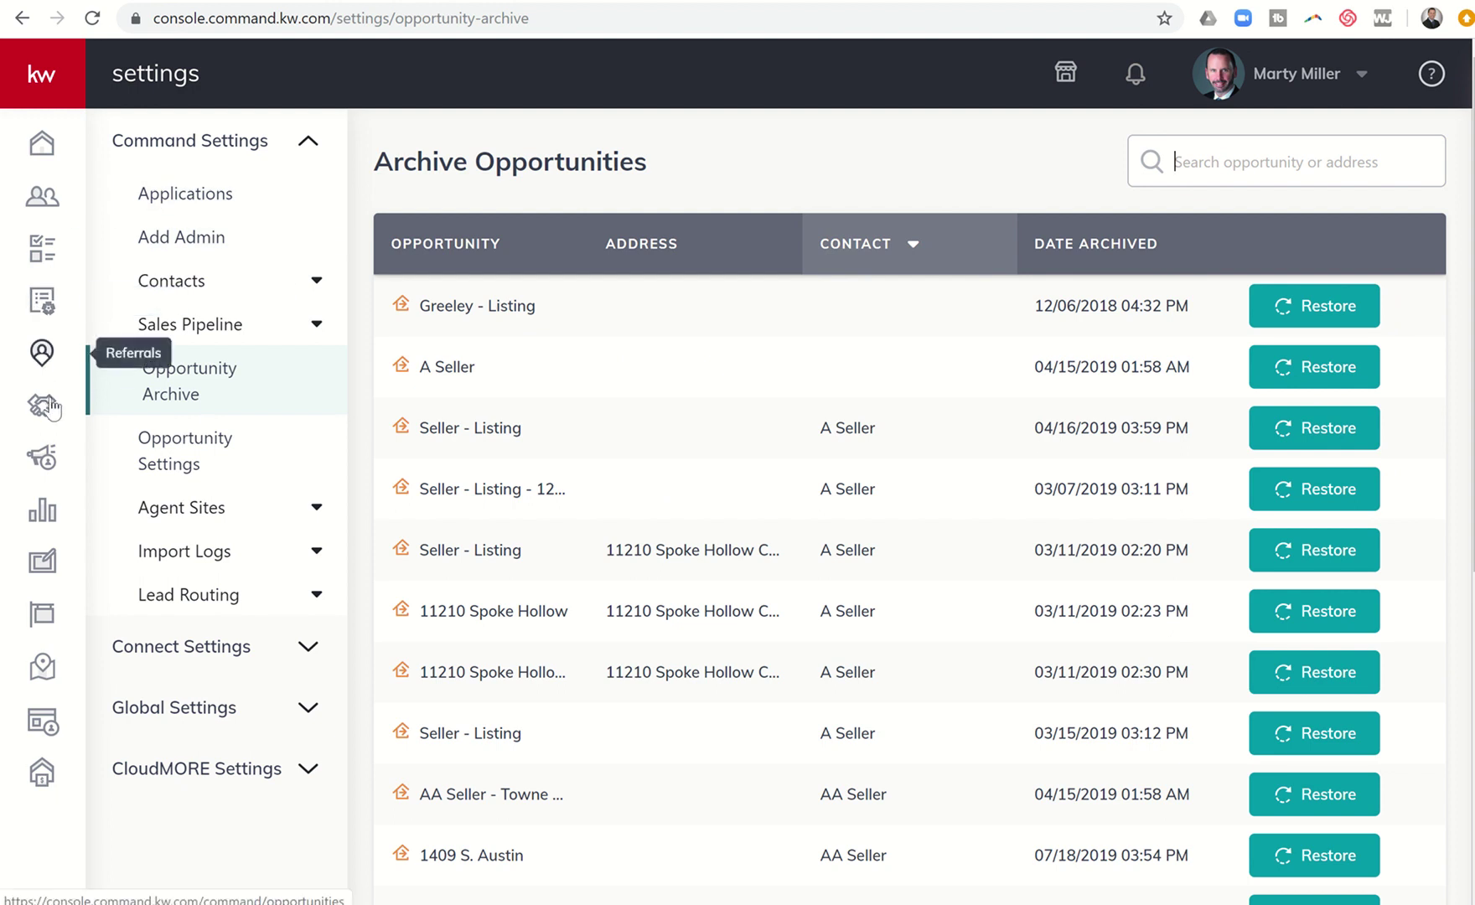
{"action": "left_click", "coordinate": [269, 377]}
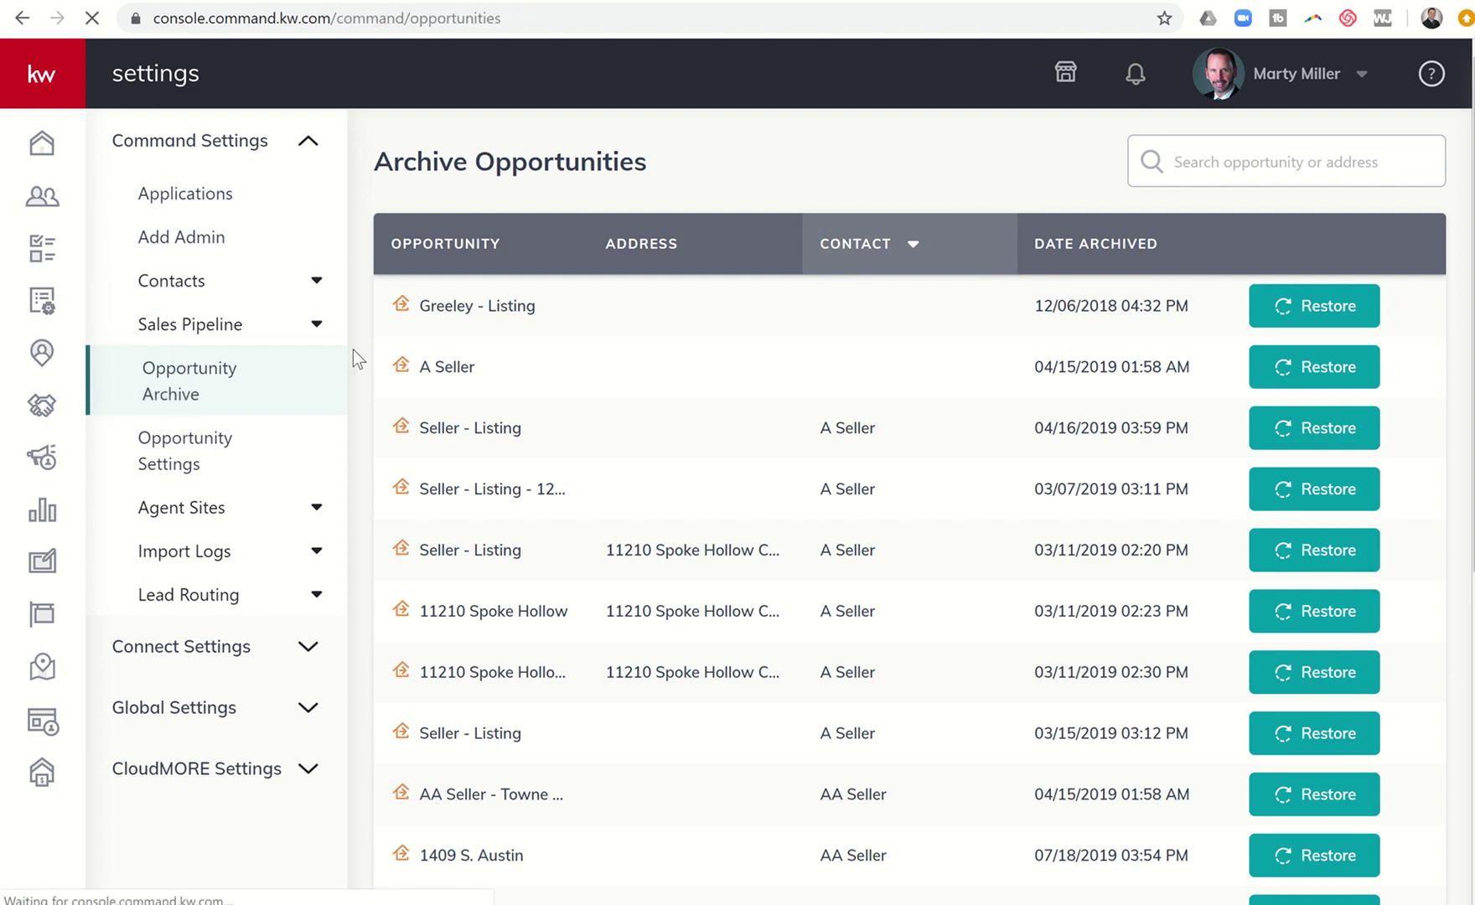